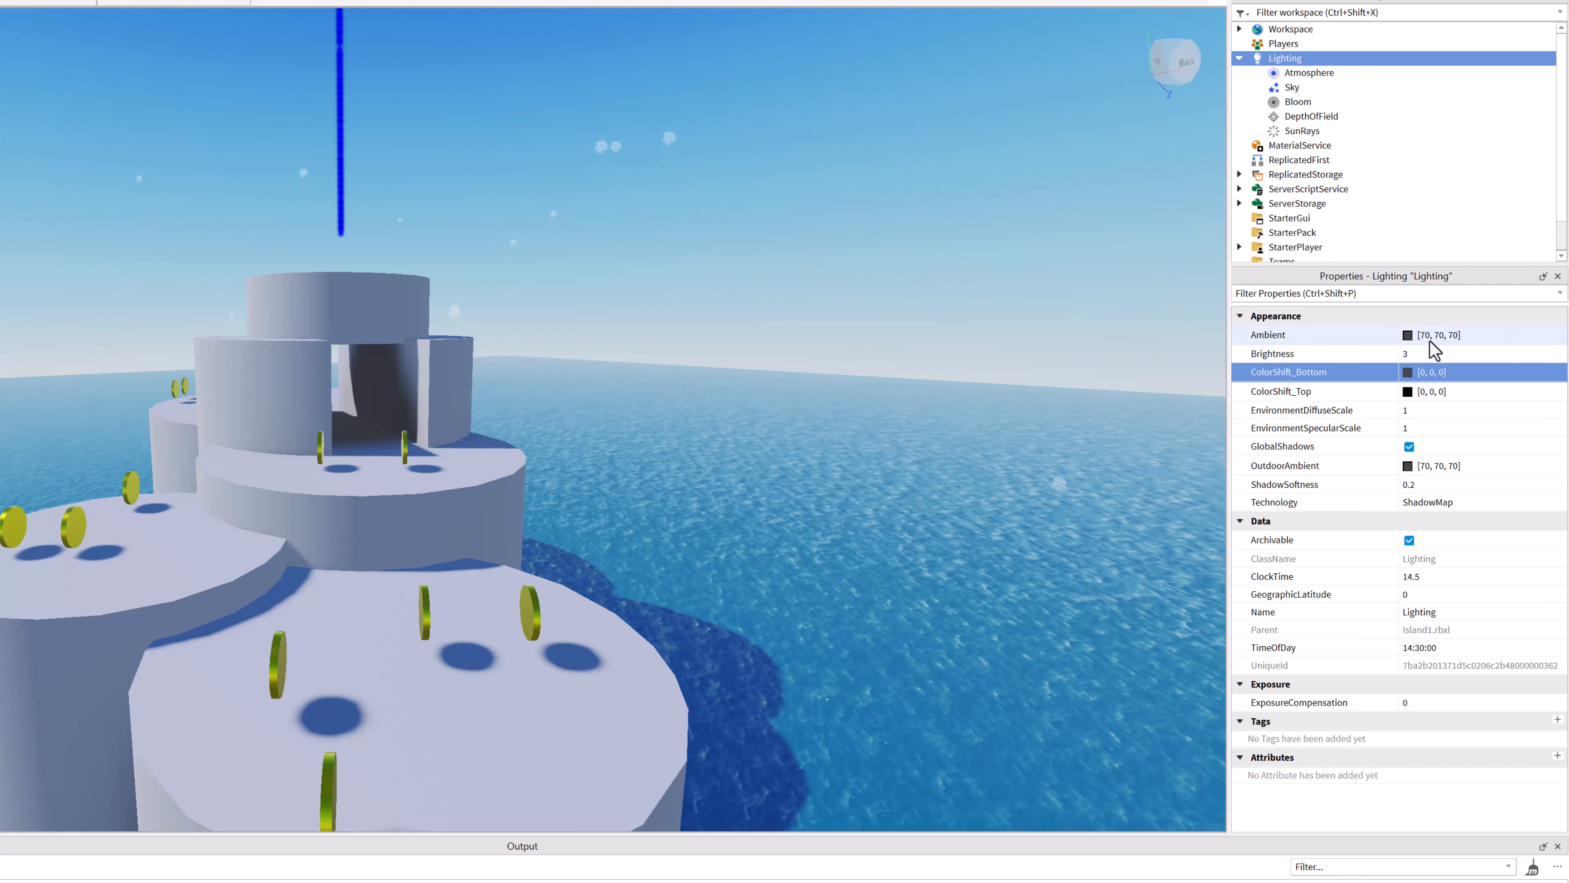
Step: Try Brightness values of 10 and 1 on the Lighting service, finishing with Brightness set to 3
{"action": "left_click", "coordinate": [1405, 352]}
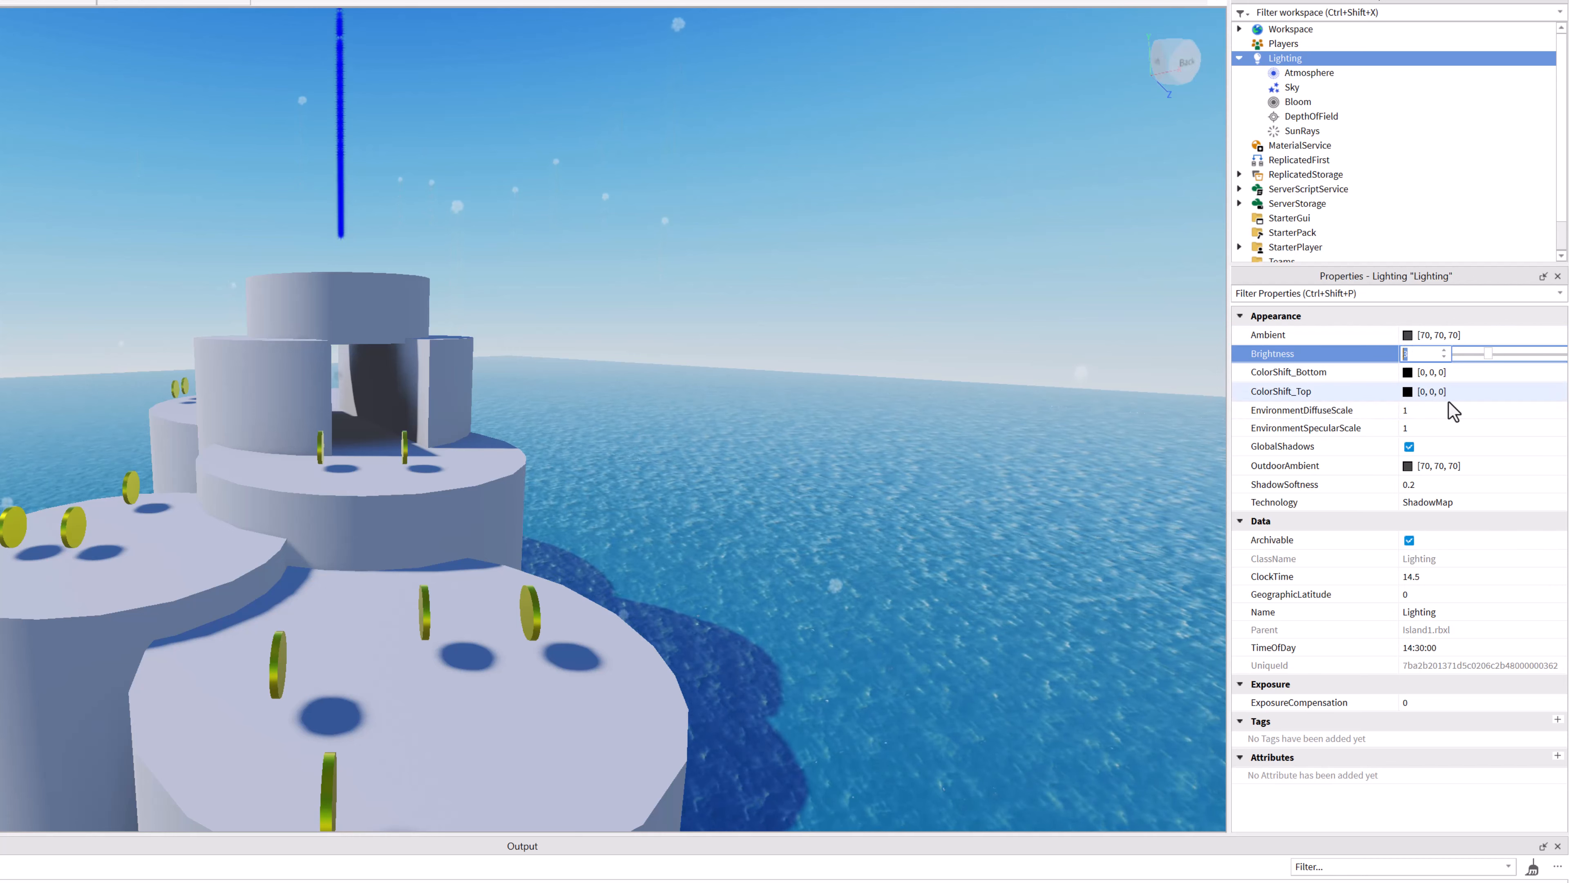
{"action": "type", "text": "10"}
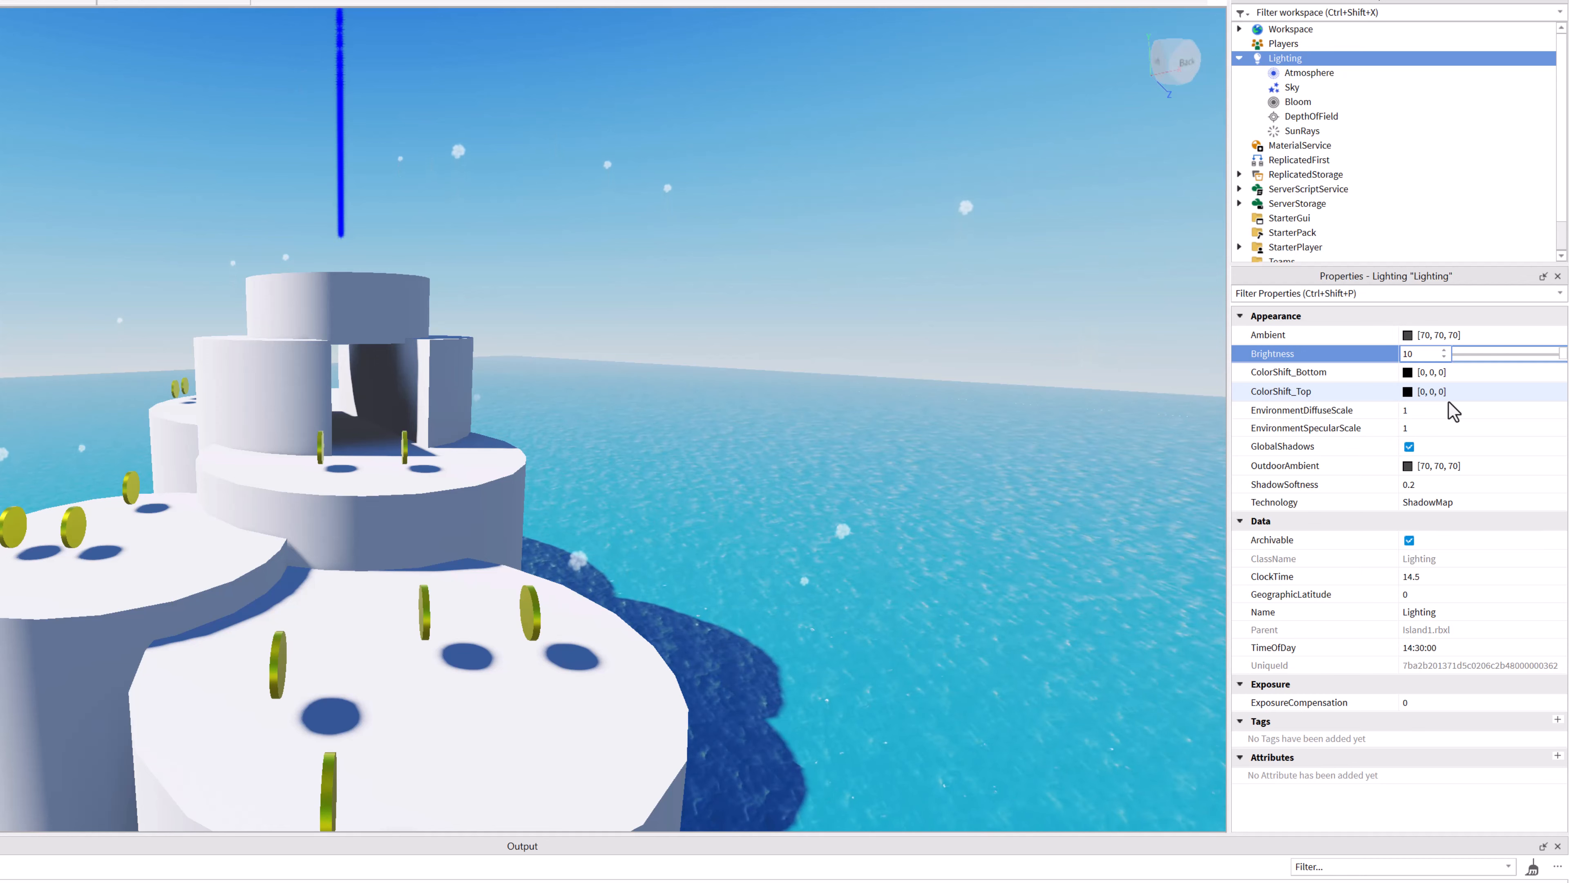
{"action": "key", "text": "BackSpace"}
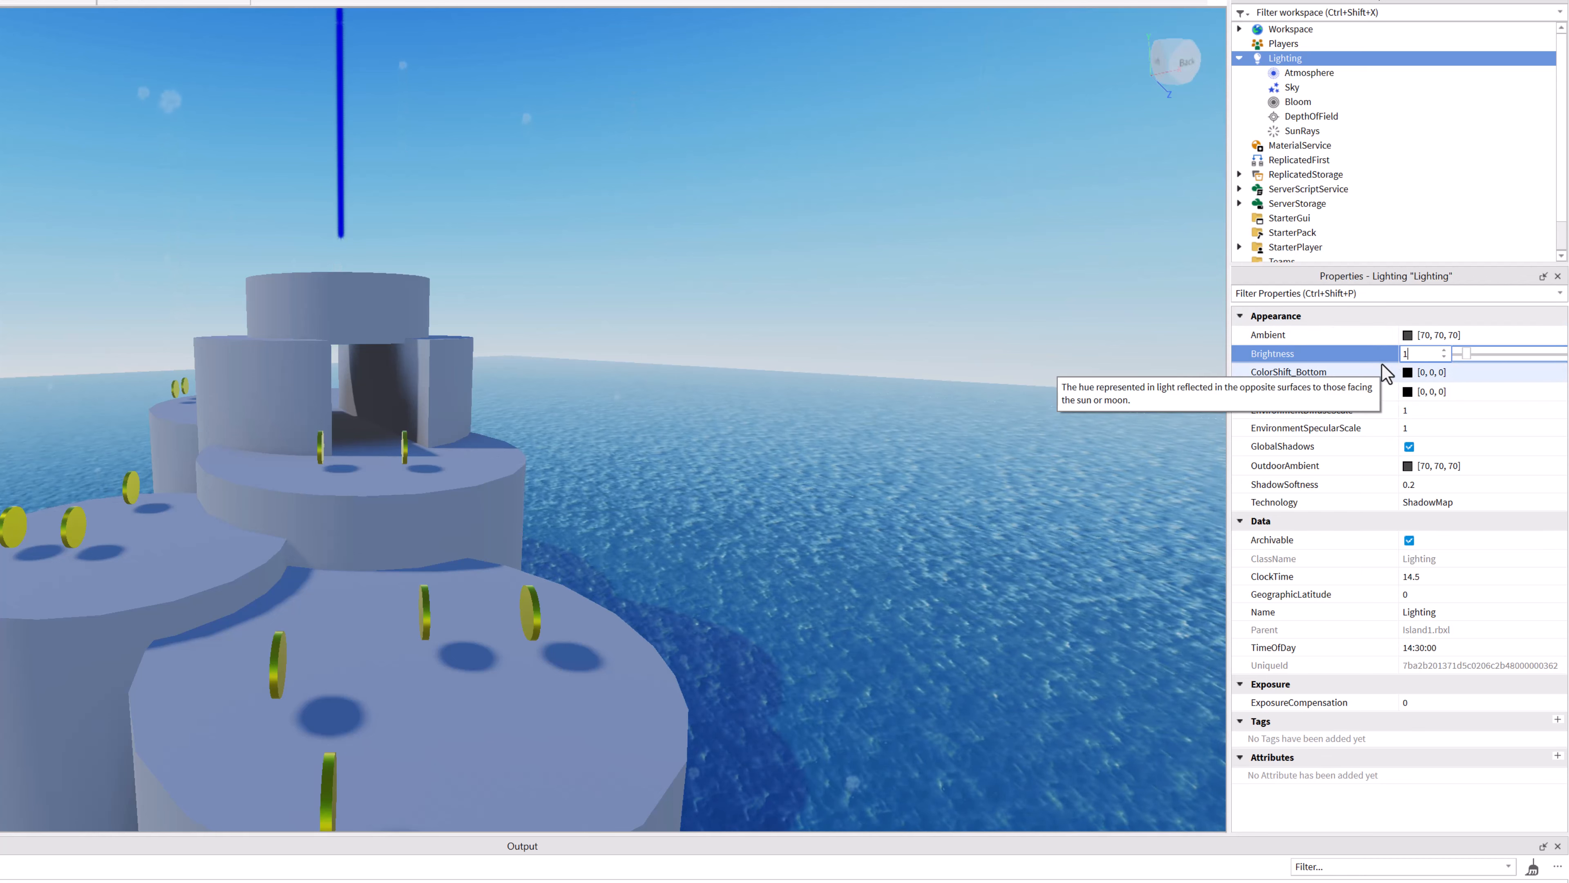
{"action": "key", "text": "BackSpace"}
{"action": "type", "text": "3"}
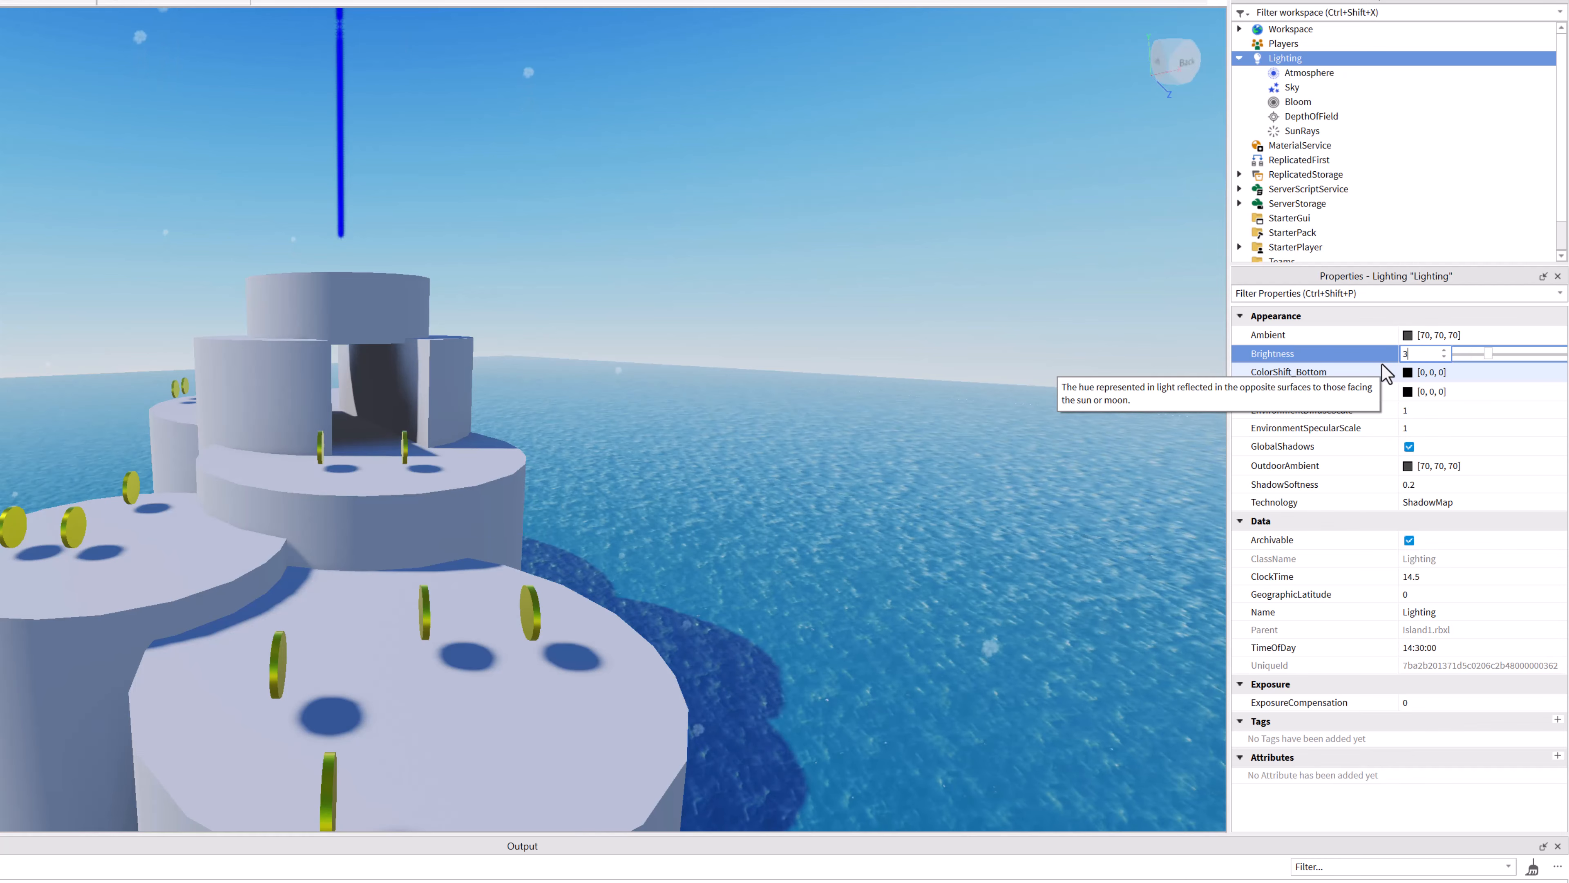
{"action": "key", "text": "Return"}
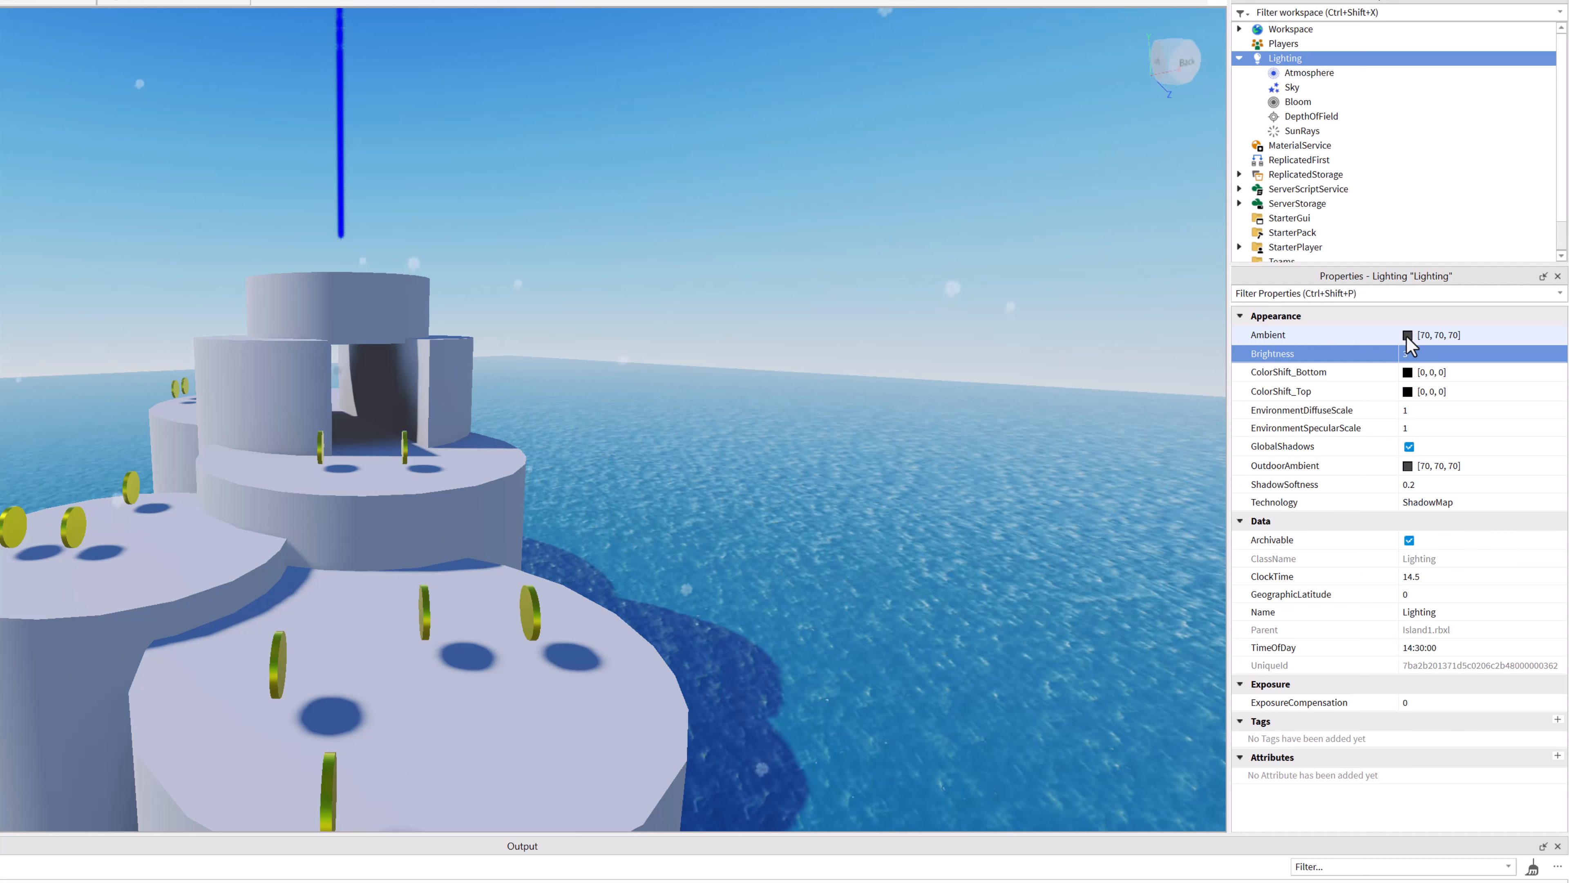
Step: Try pale cyan (170, 255, 255) as the Lighting's Ambient color on the island and undo the change
{"action": "left_click", "coordinate": [1407, 336]}
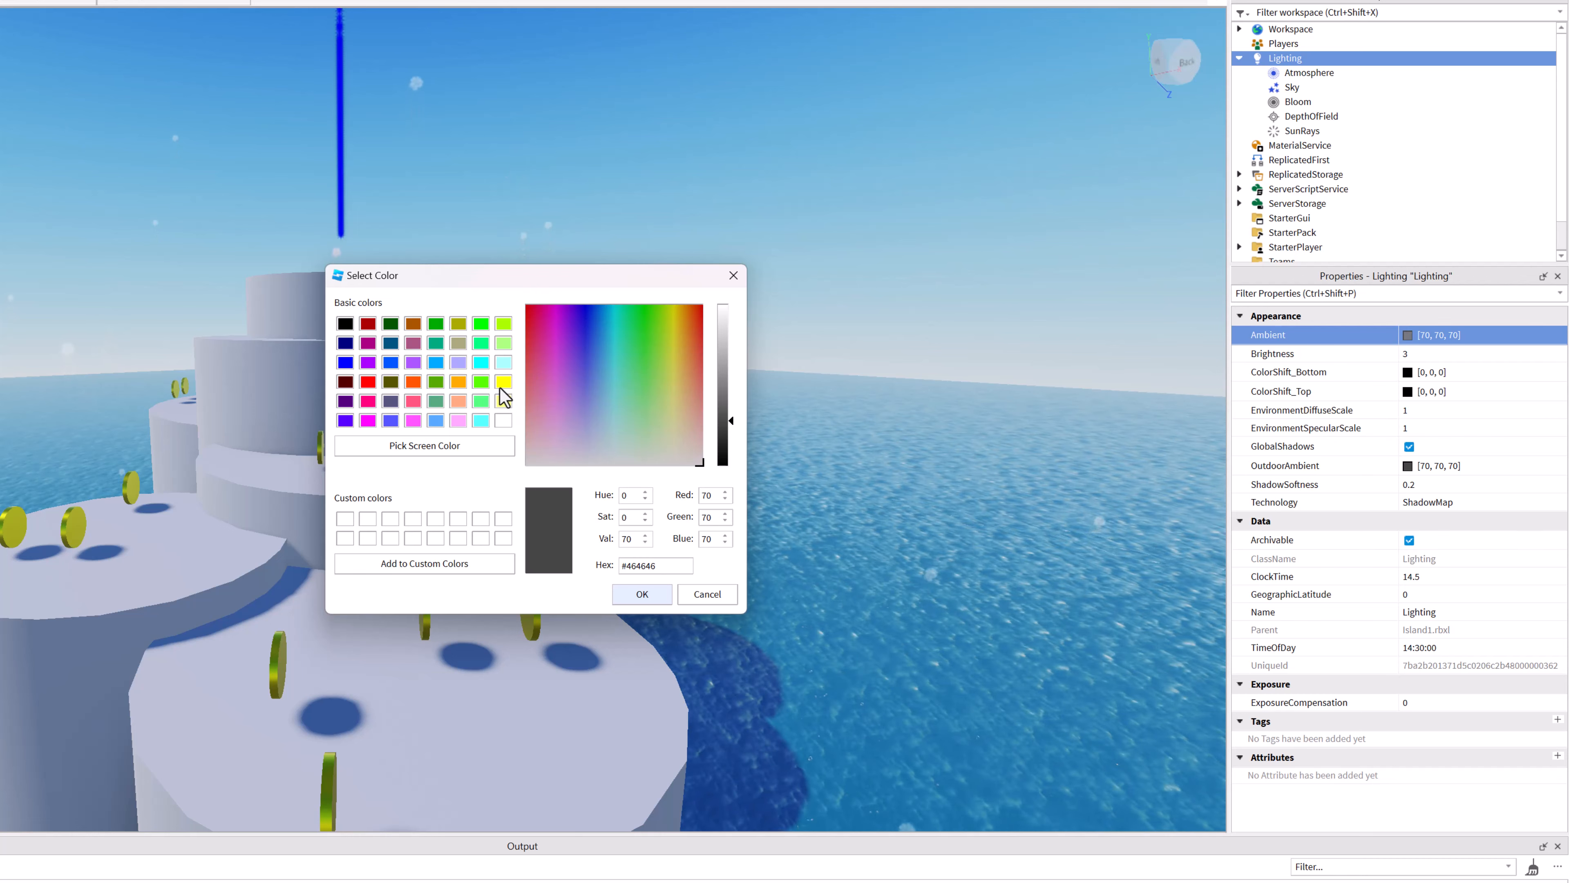
{"action": "left_click", "coordinate": [506, 363]}
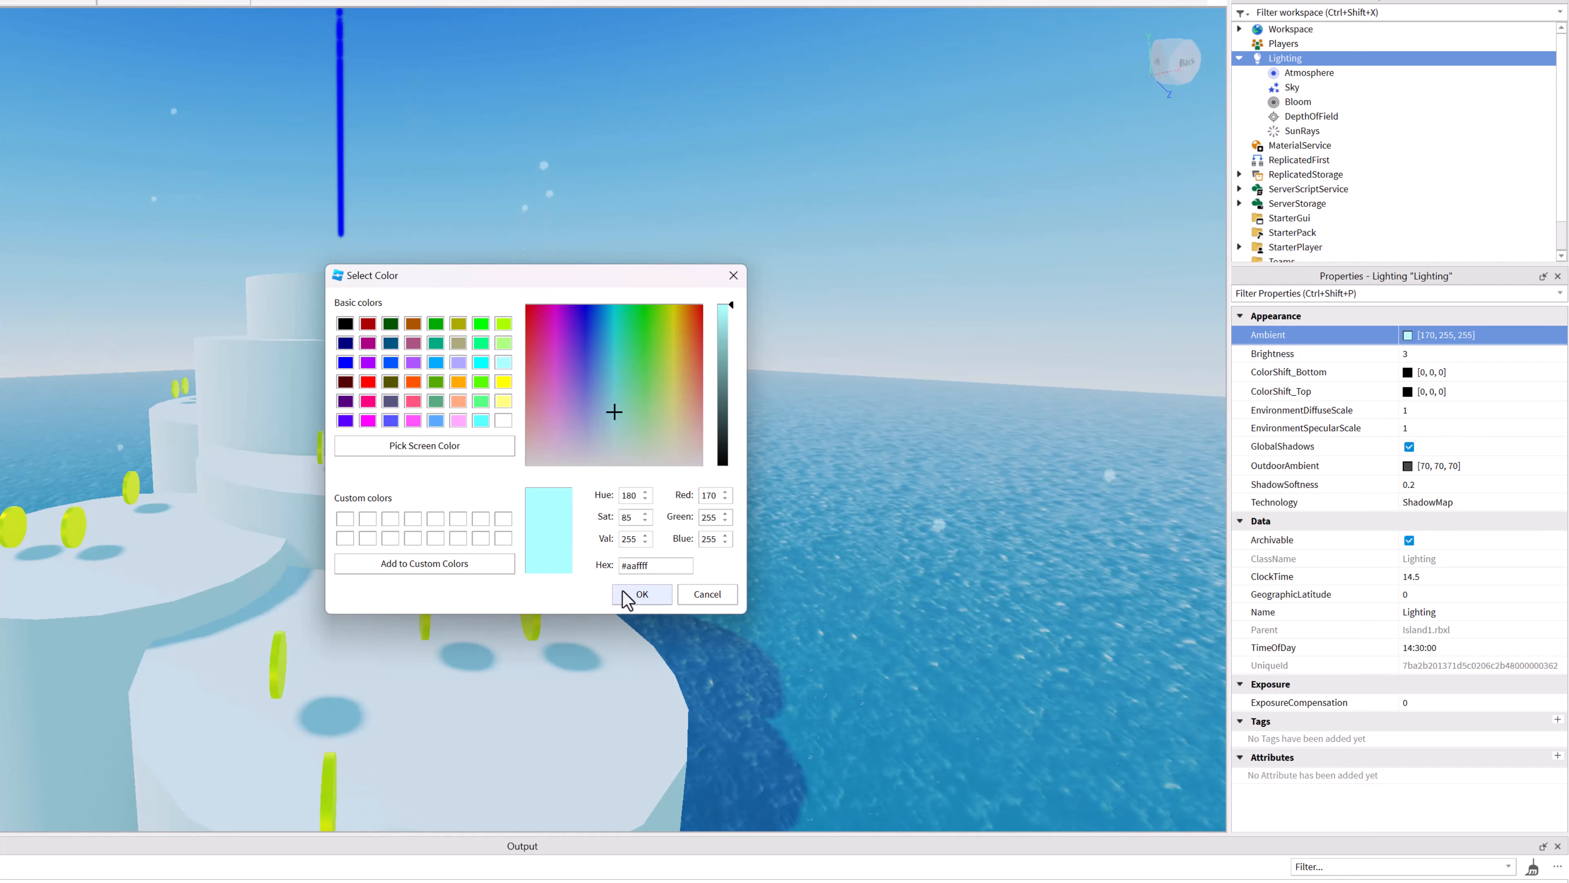
{"action": "left_click", "coordinate": [643, 593]}
{"action": "scroll", "coordinate": [738, 550], "scroll_direction": "up", "scroll_amount": 5}
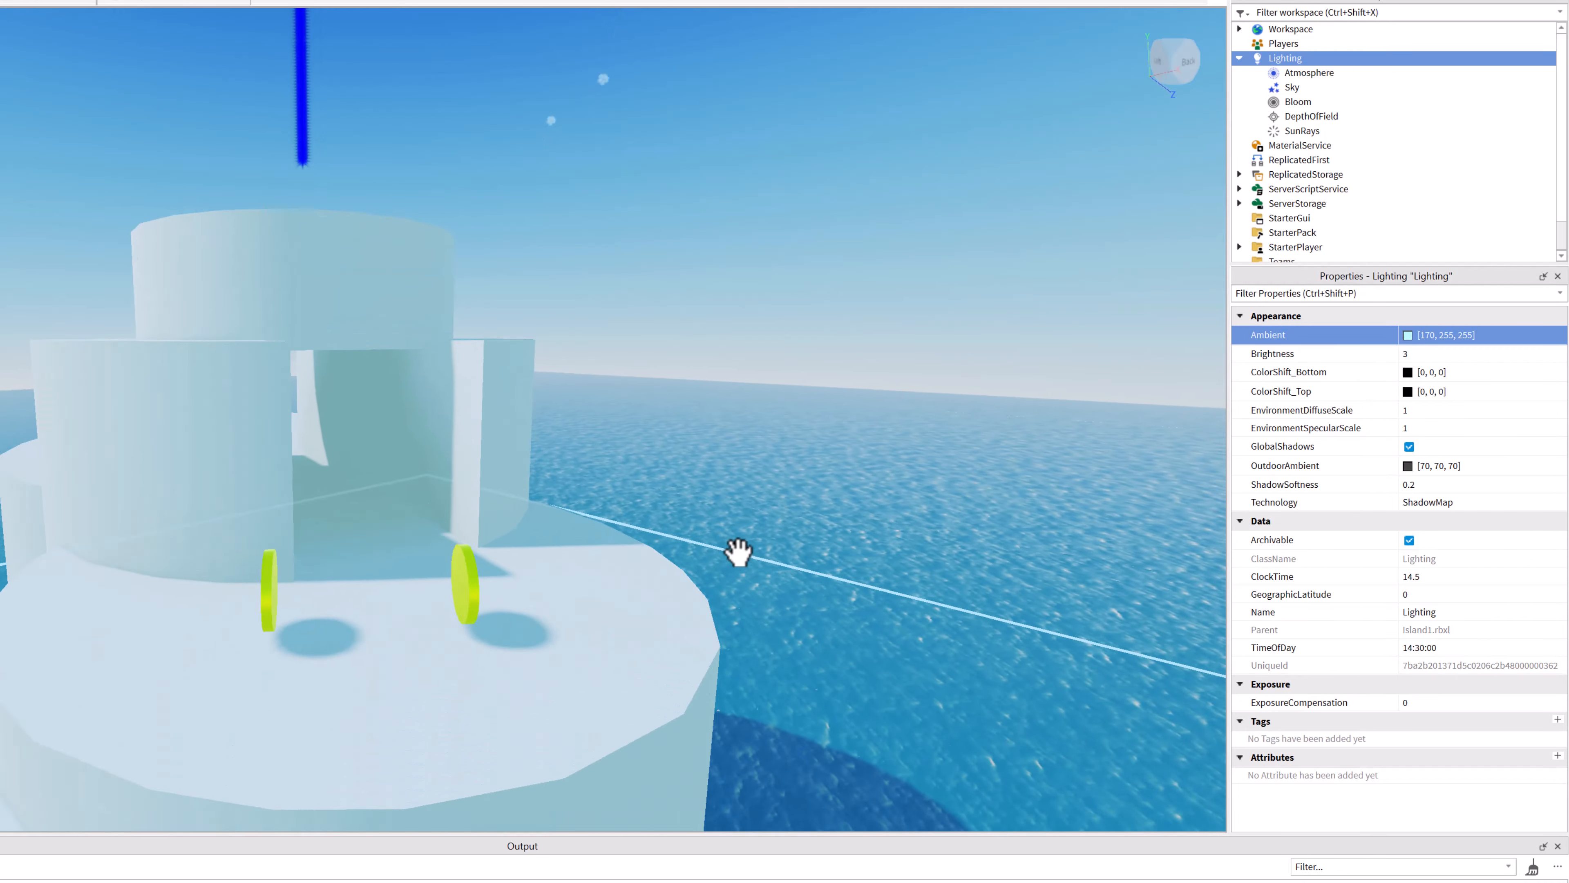
{"action": "key", "text": "w"}
{"action": "right_click_drag", "start_coordinate": [738, 552], "coordinate": [730, 549]}
{"action": "key", "text": "d"}
{"action": "key", "text": "a"}
{"action": "key", "text": "d"}
{"action": "key", "text": "s"}
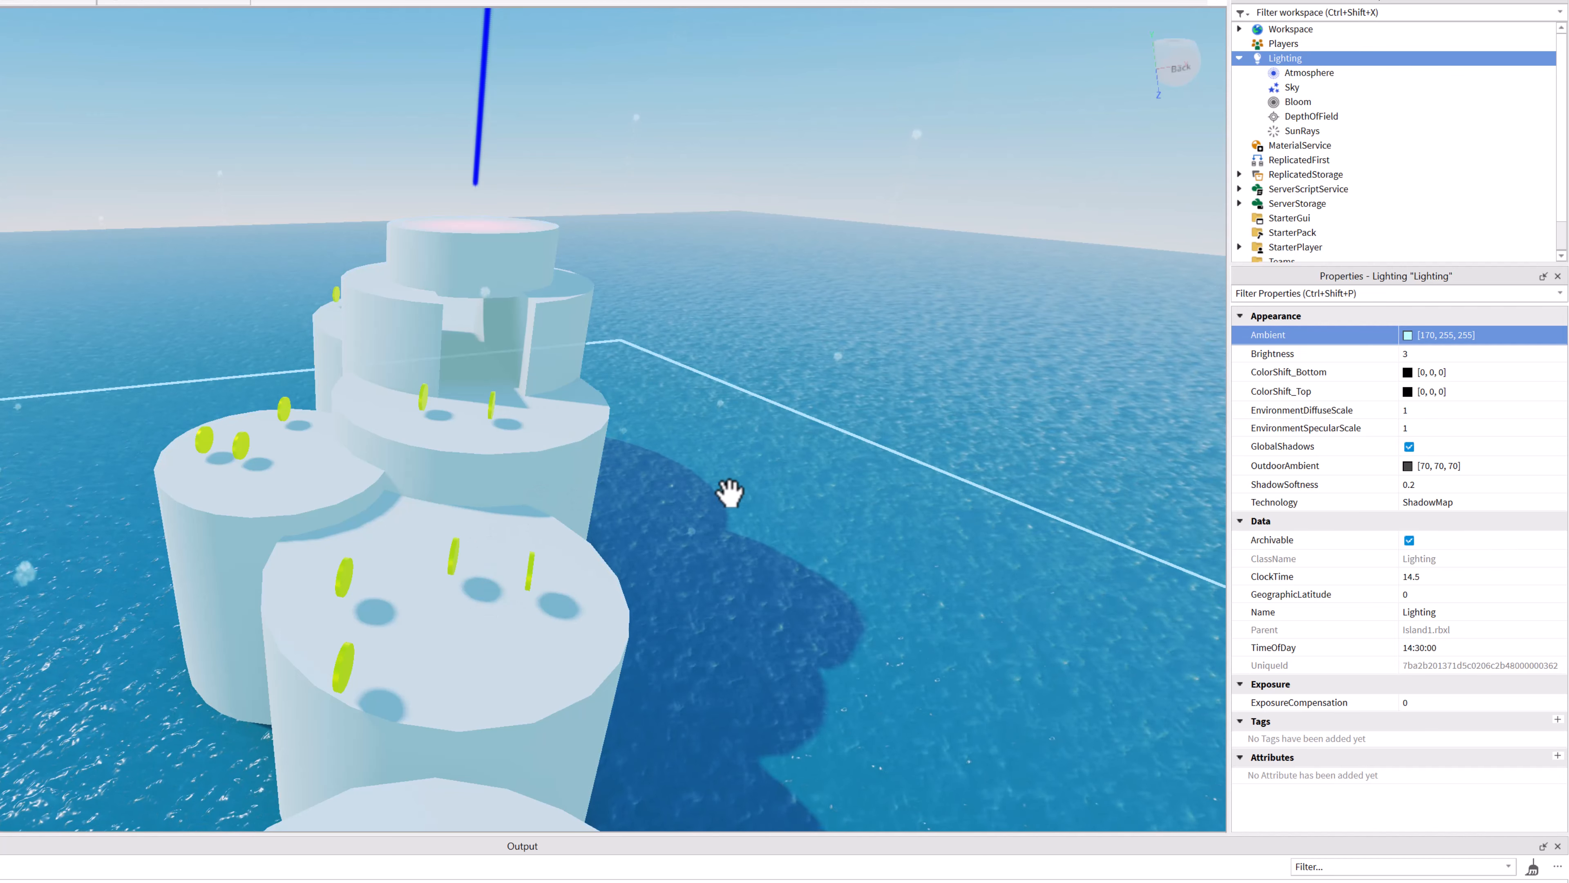
{"action": "key", "text": "ctrl+z"}
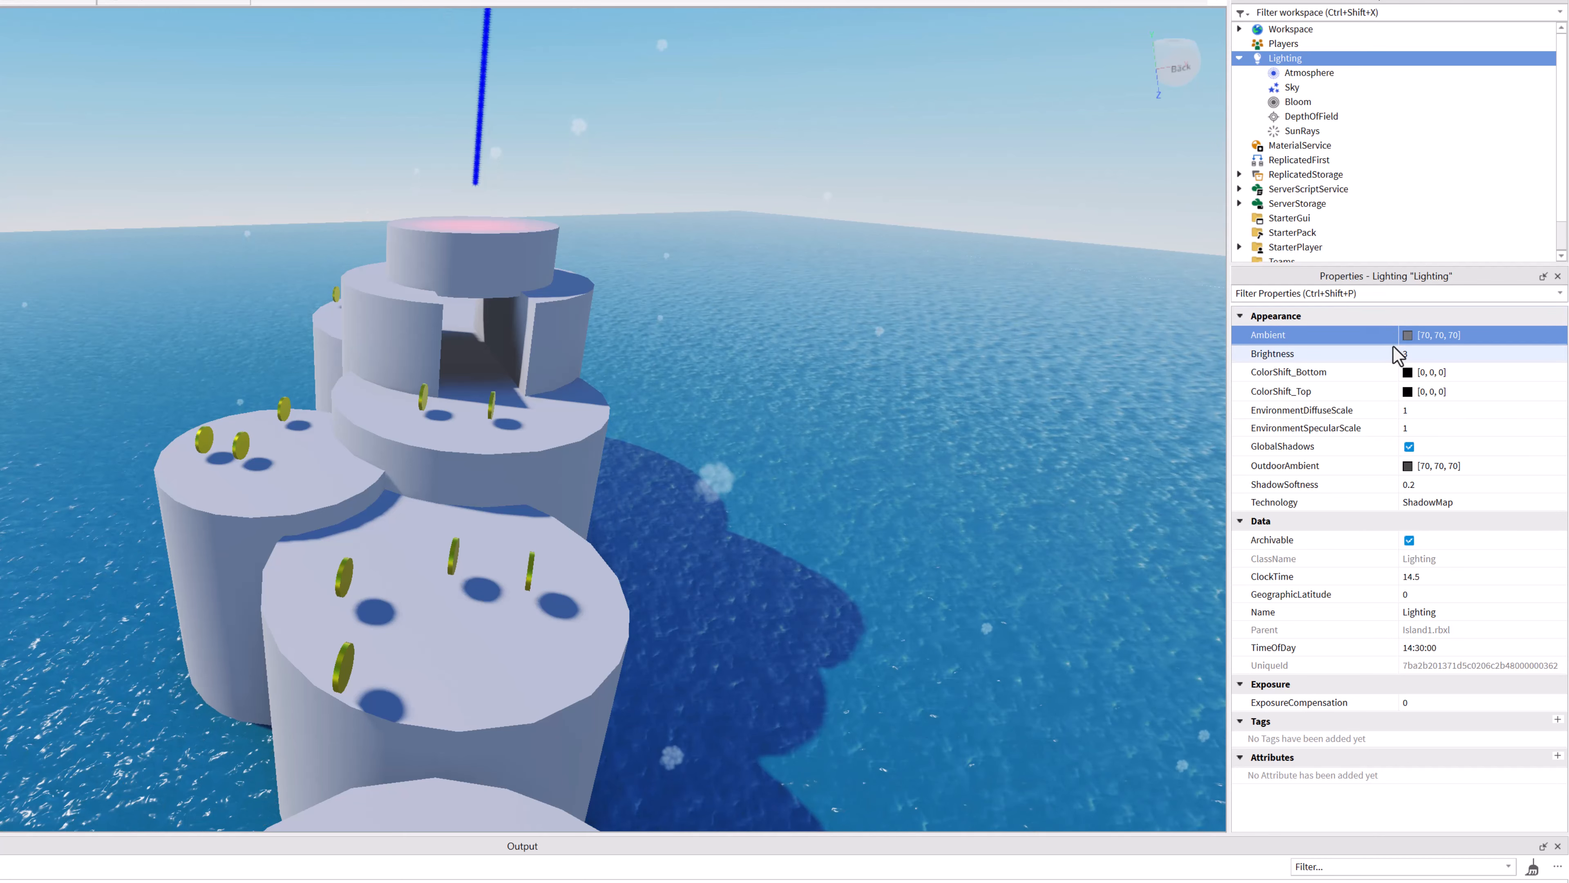
Step: Set the Lighting's Ambient color to a near-black RGB value of 16, 16, 16
{"action": "left_click", "coordinate": [1408, 335]}
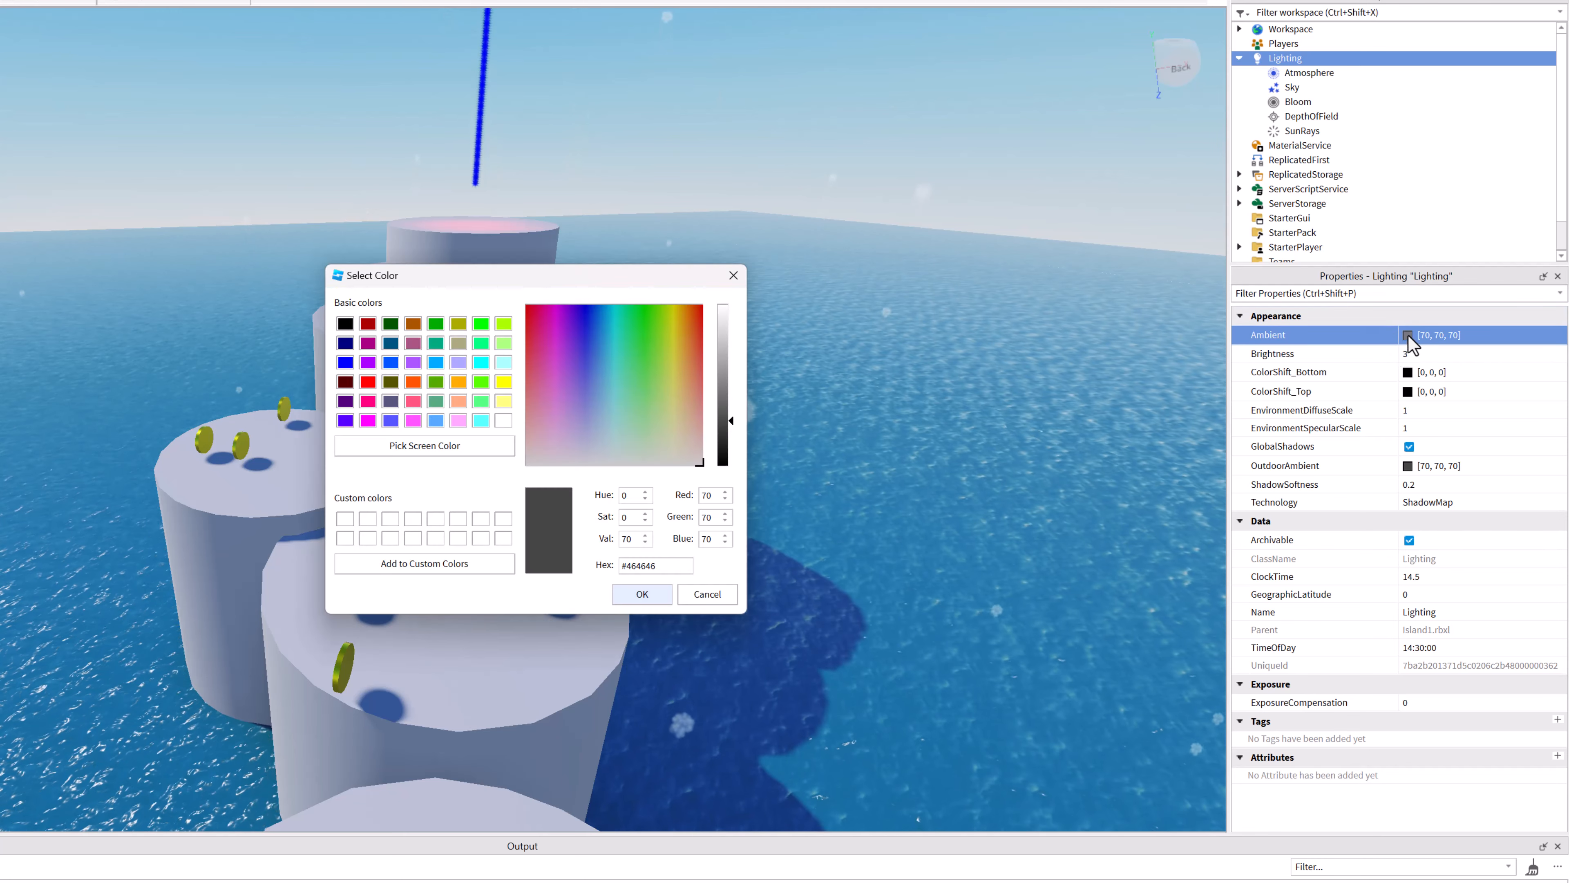
{"action": "double_click", "coordinate": [703, 496]}
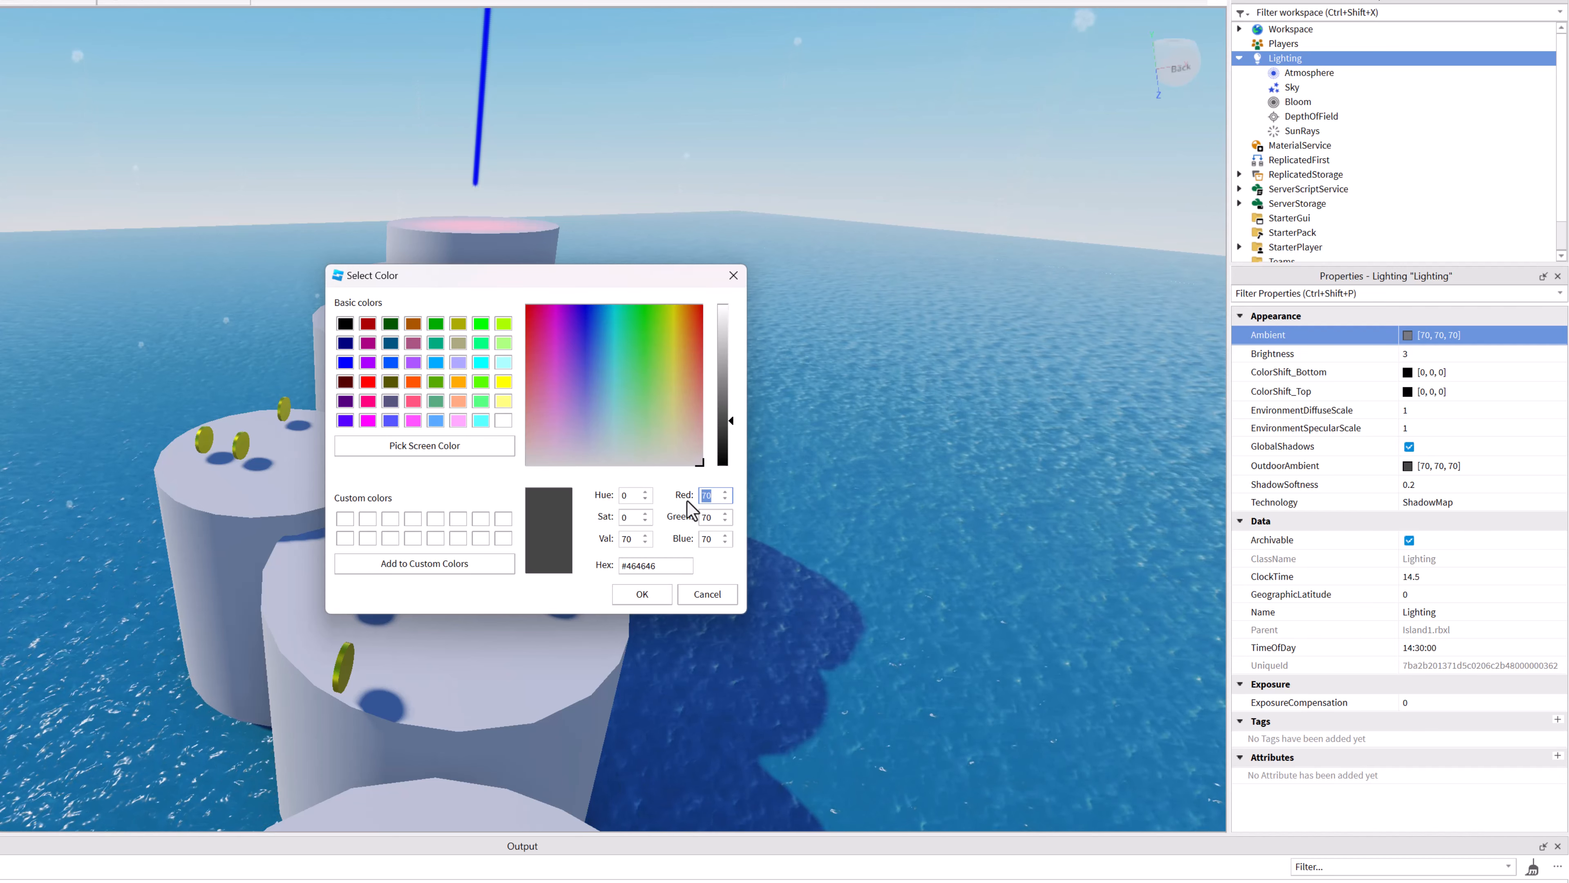
{"action": "type", "text": "16"}
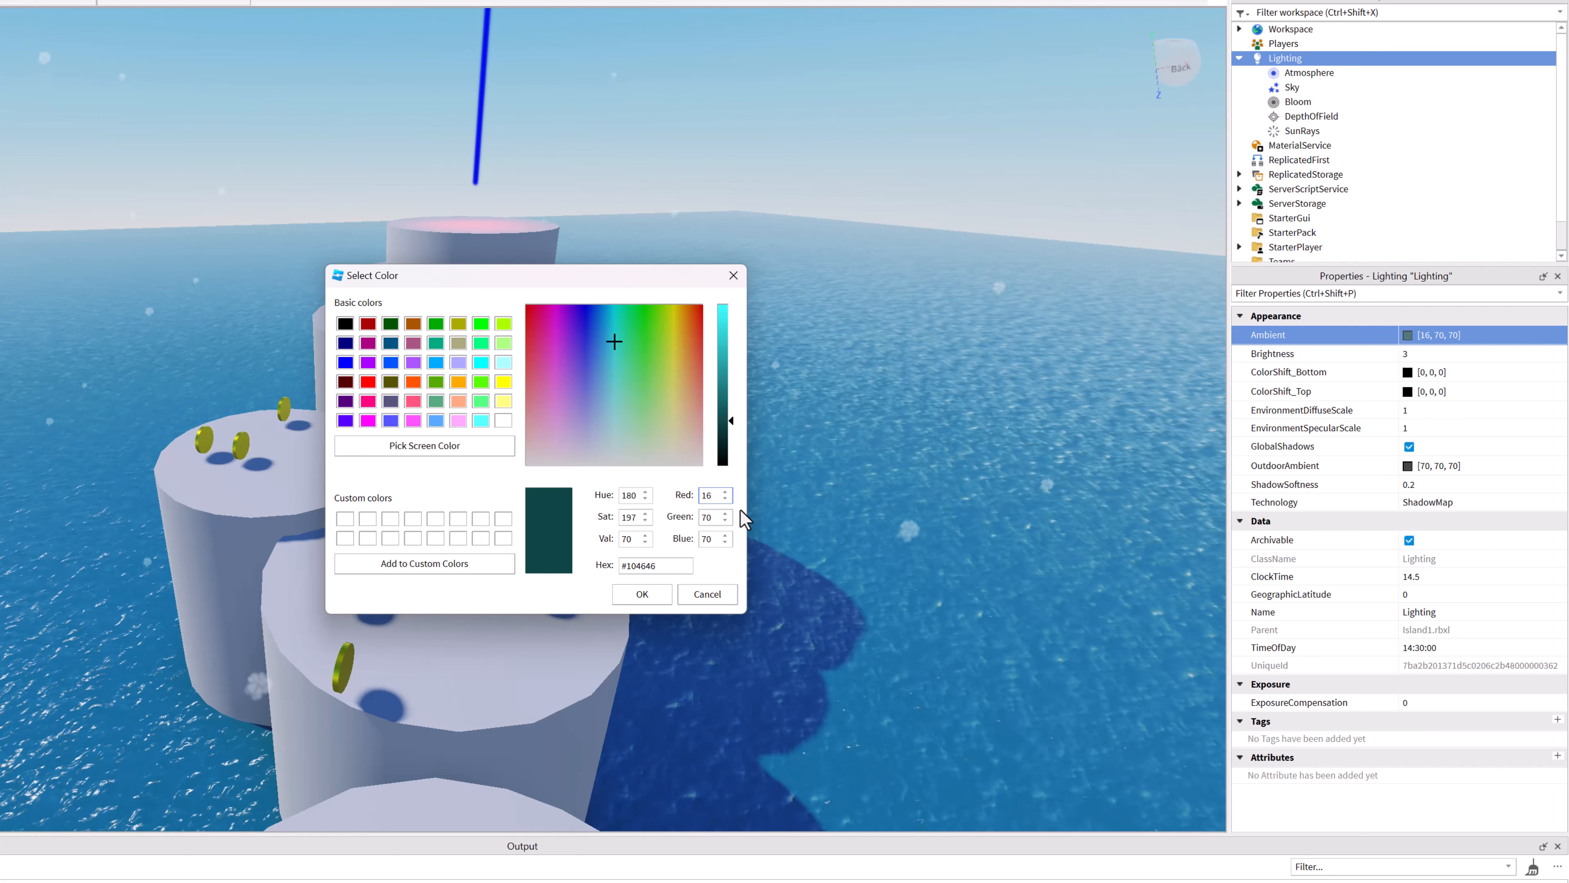
{"action": "double_click", "coordinate": [715, 516]}
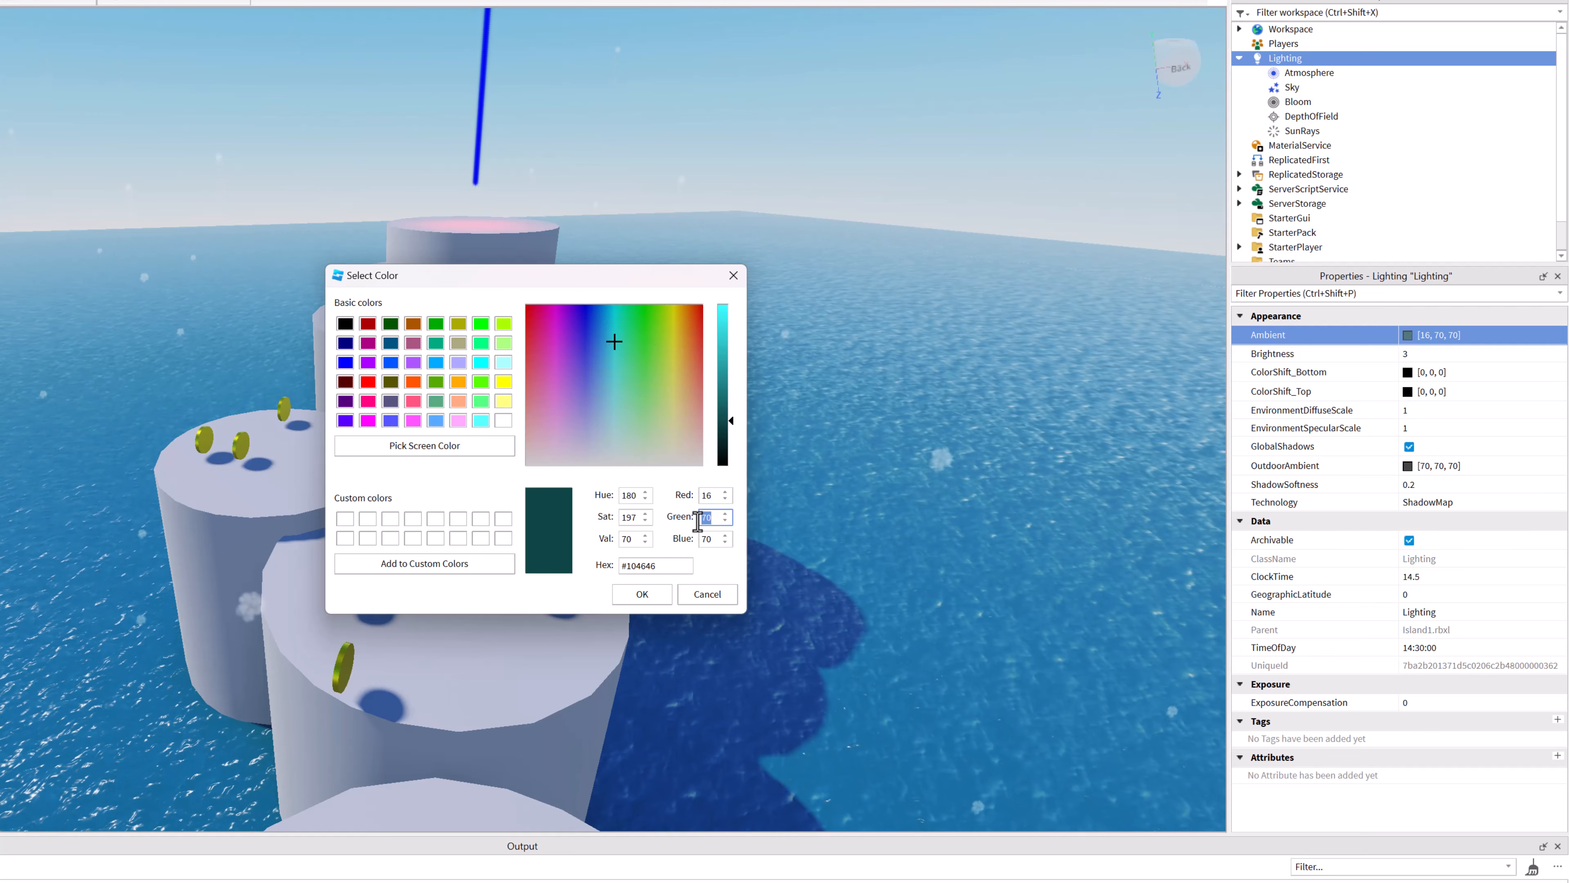
{"action": "type", "text": "16"}
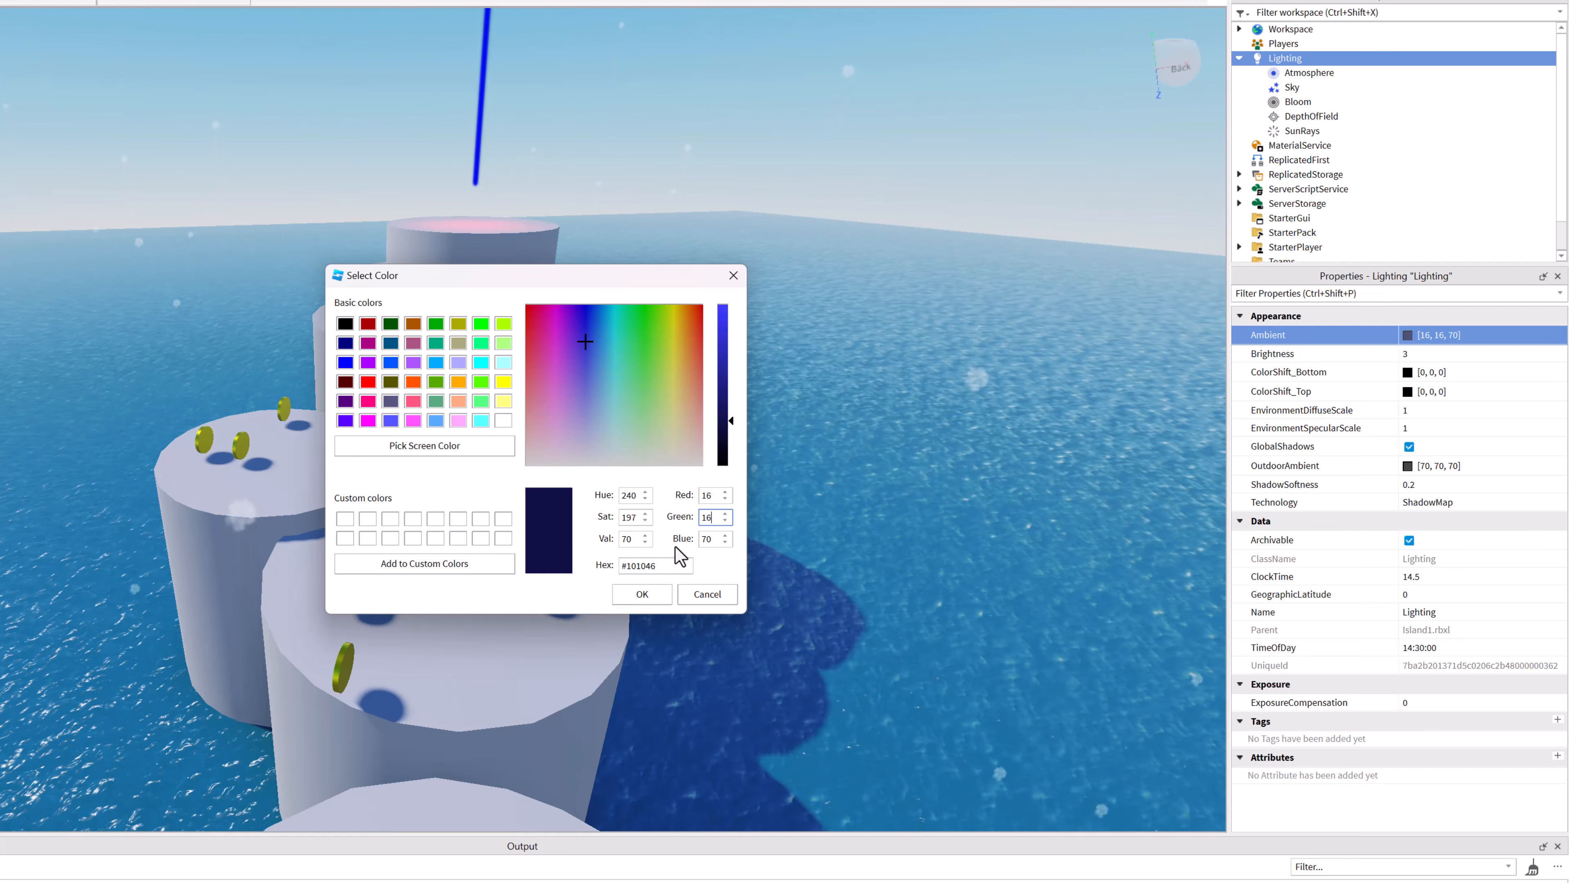
{"action": "double_click", "coordinate": [708, 540]}
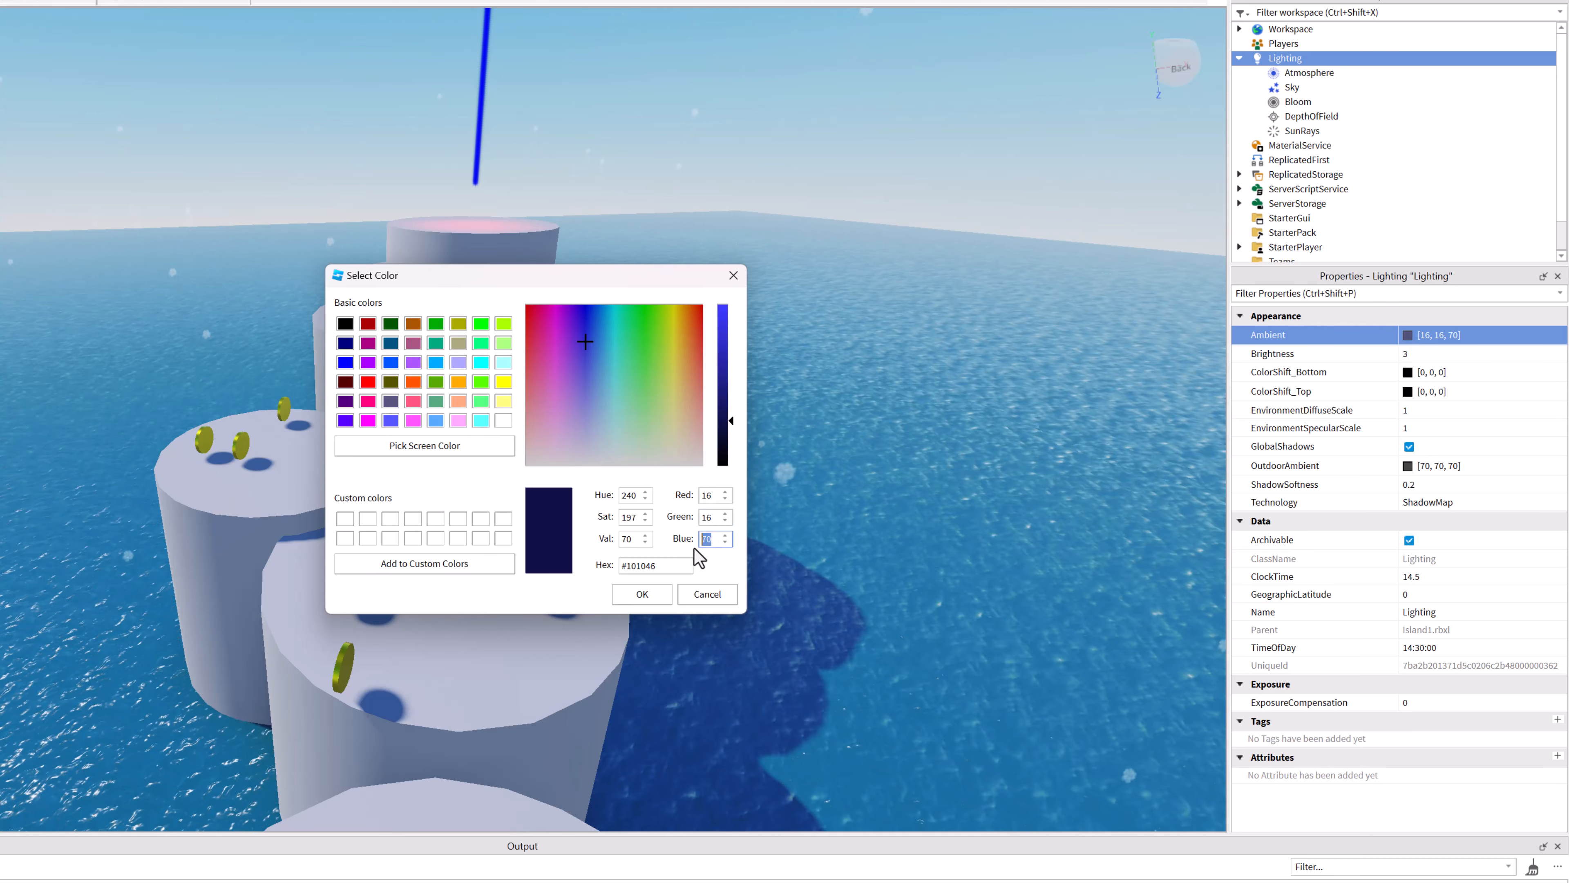
{"action": "type", "text": "16"}
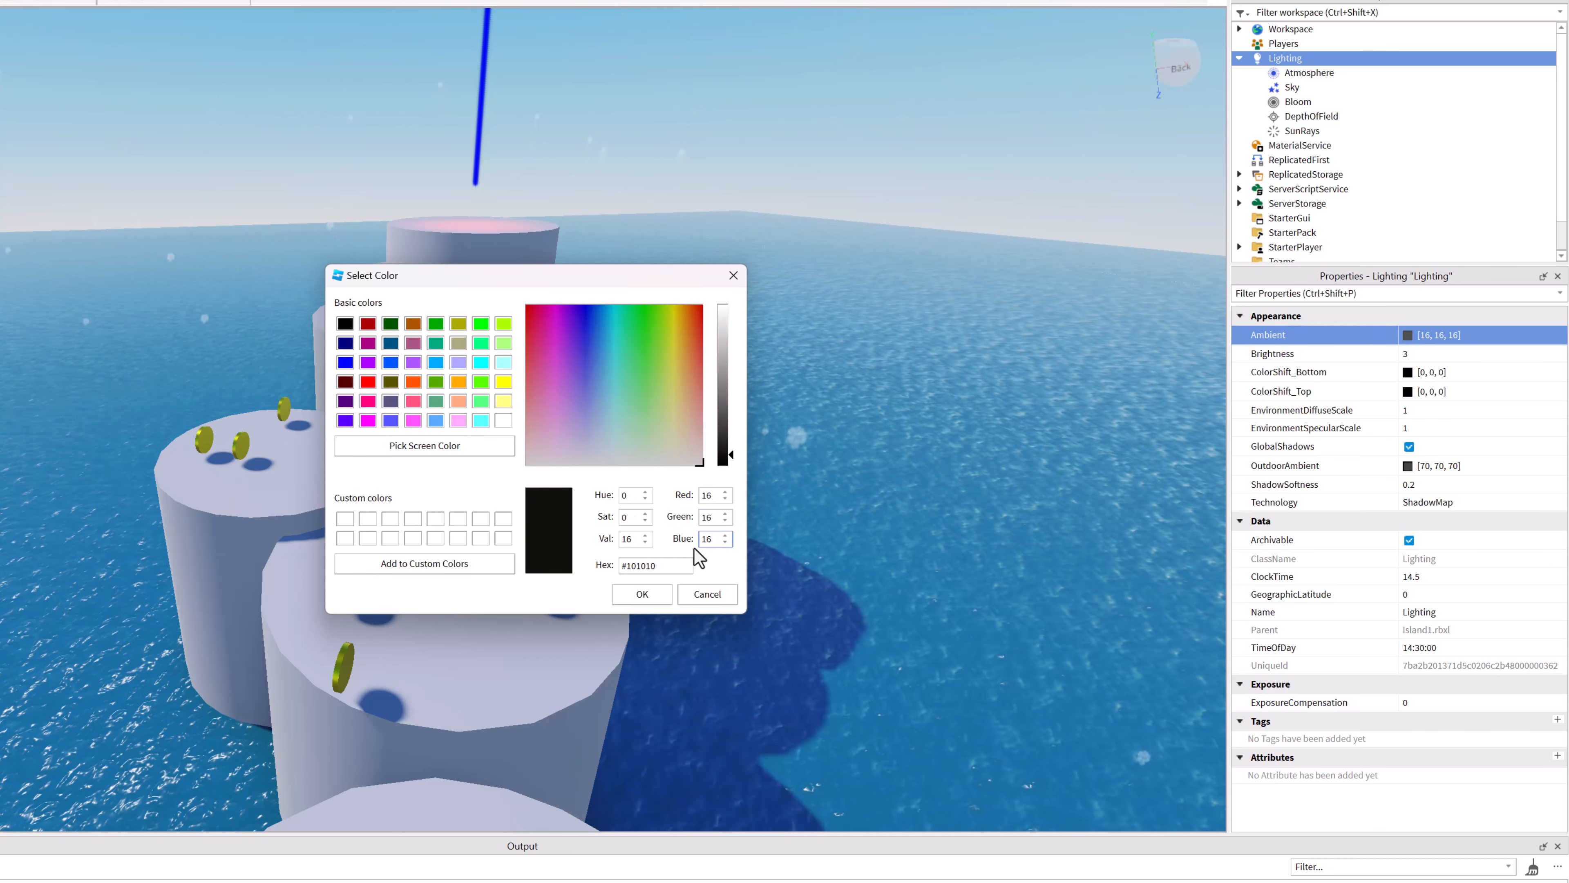
{"action": "left_click", "coordinate": [640, 595]}
Step: Examine the shaded passage through the tower from close up and from farther away
{"action": "right_click_drag", "start_coordinate": [764, 558], "coordinate": [769, 561]}
{"action": "key", "text": "w"}
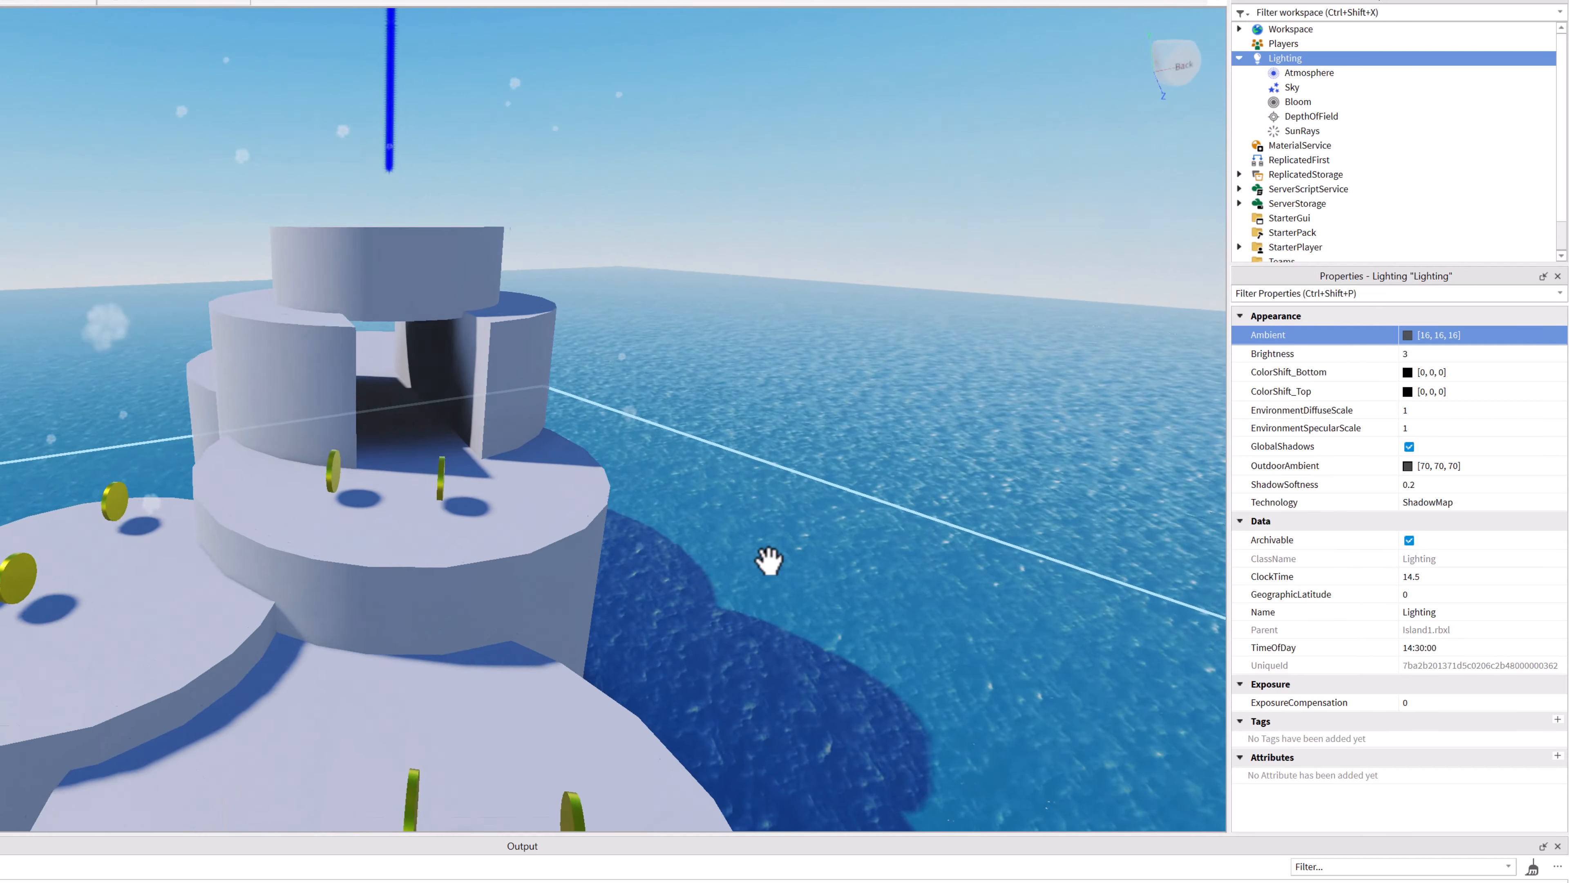
{"action": "key", "text": "s"}
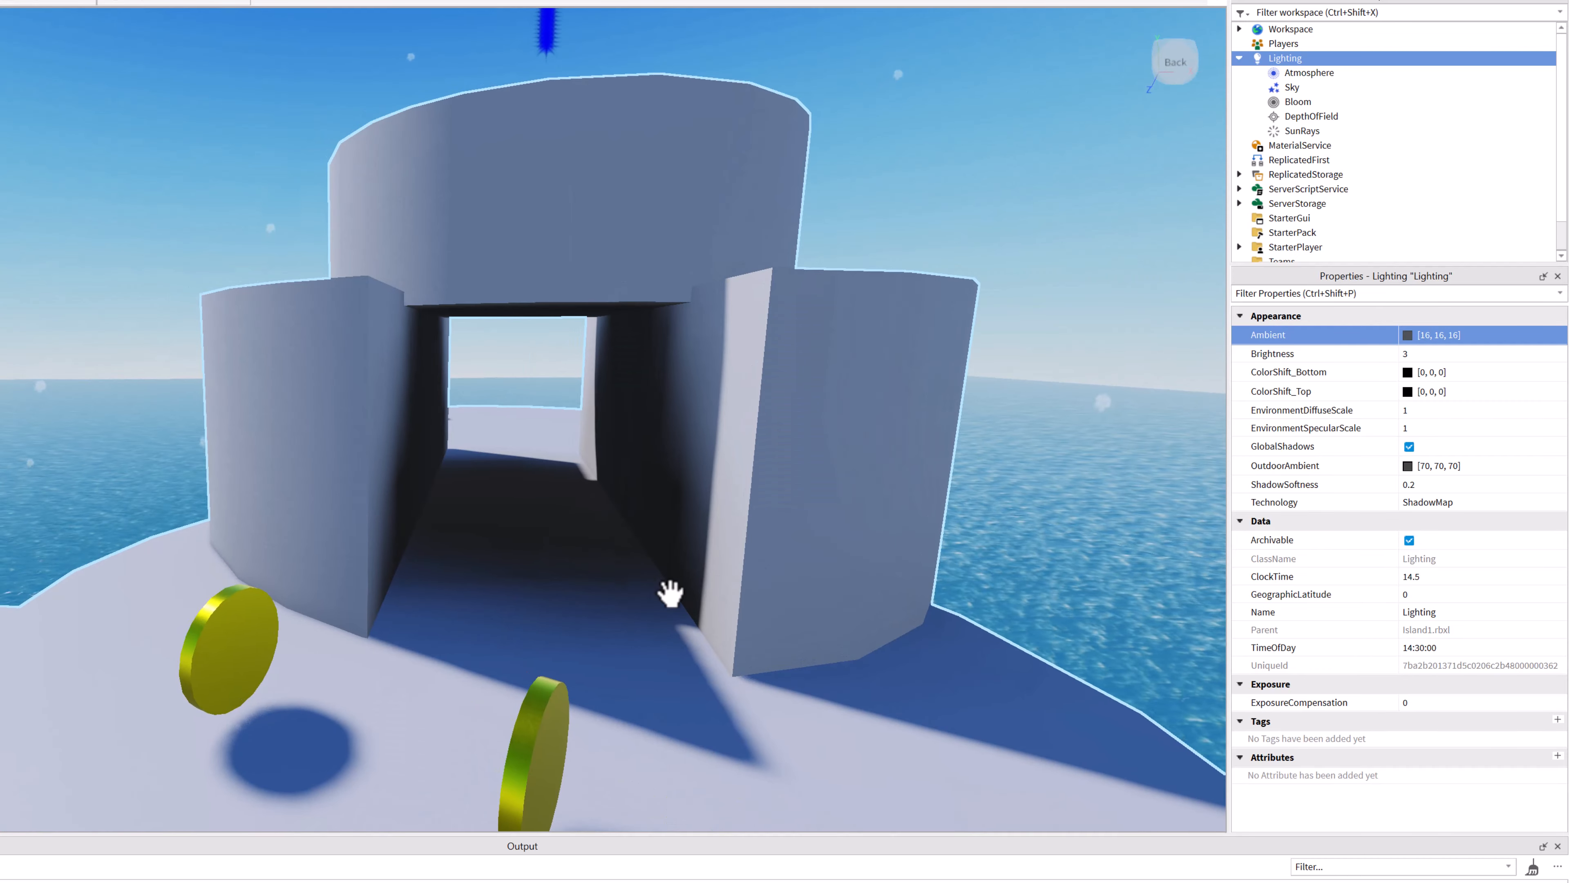
{"action": "key", "text": "s"}
{"action": "right_click_drag", "start_coordinate": [560, 605], "coordinate": [553, 602]}
{"action": "key", "text": "s"}
{"action": "key", "text": "w"}
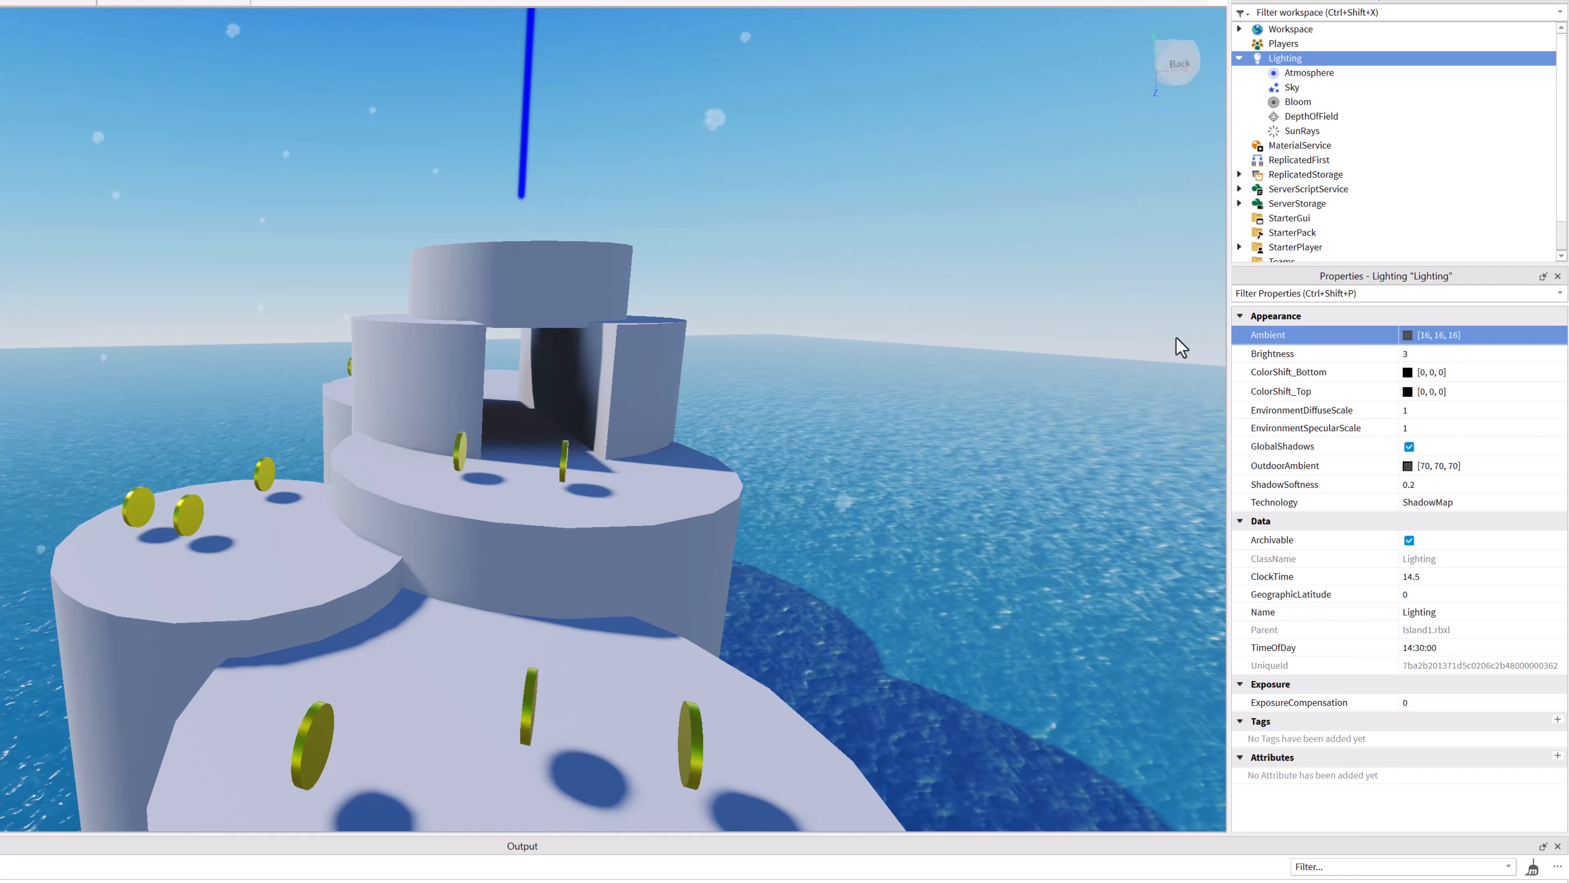
Step: Set the Lighting's ColorShift_Top color to RGB 196, 255, 255
{"action": "left_click", "coordinate": [1407, 392]}
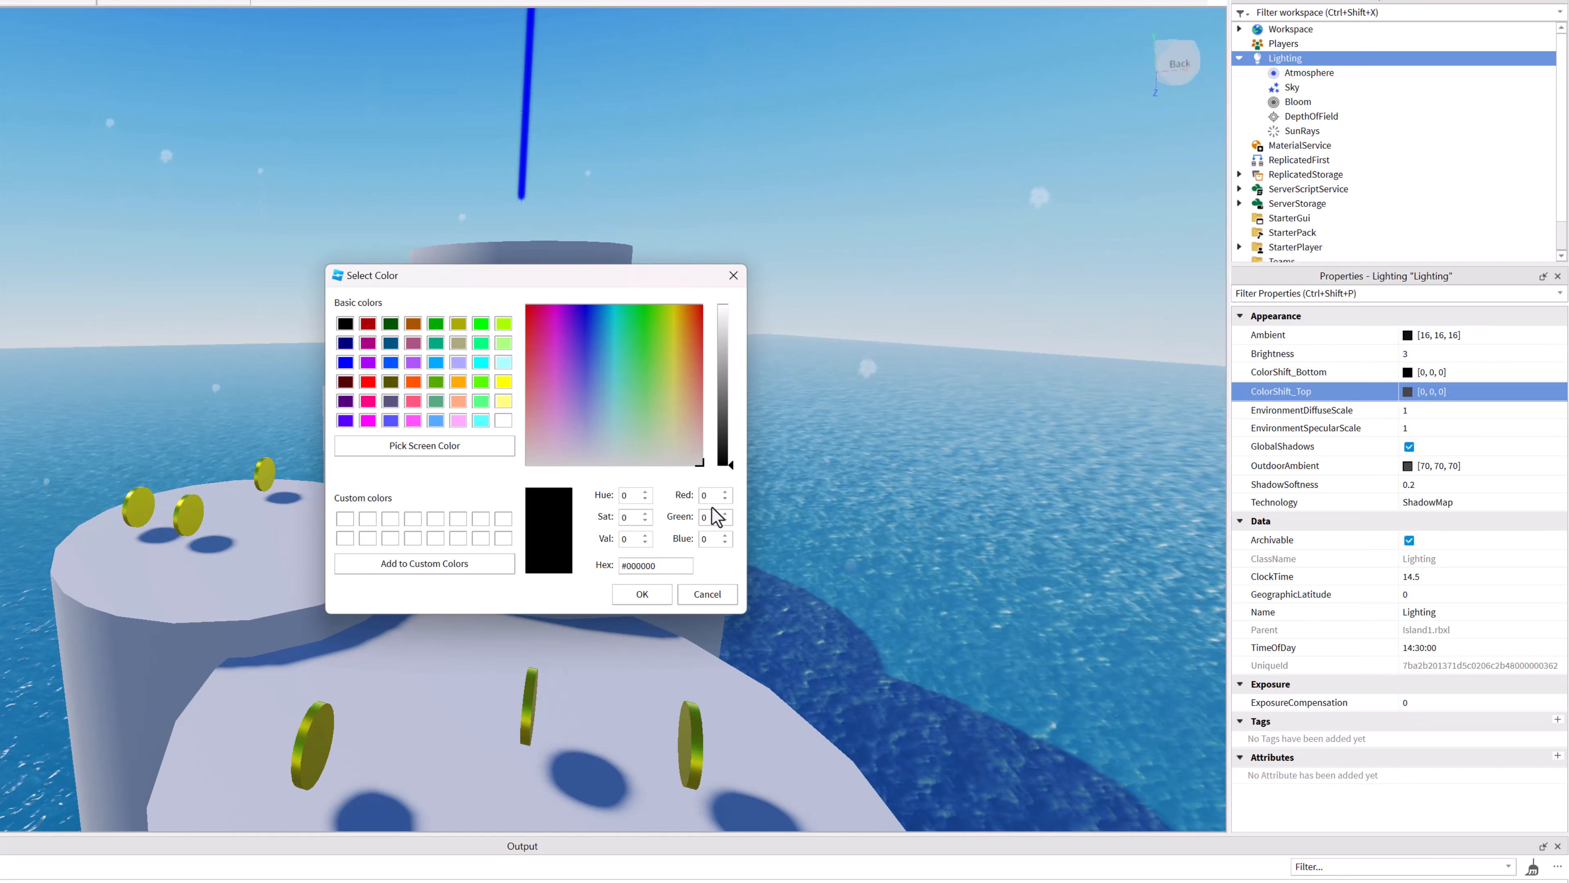
{"action": "double_click", "coordinate": [706, 495]}
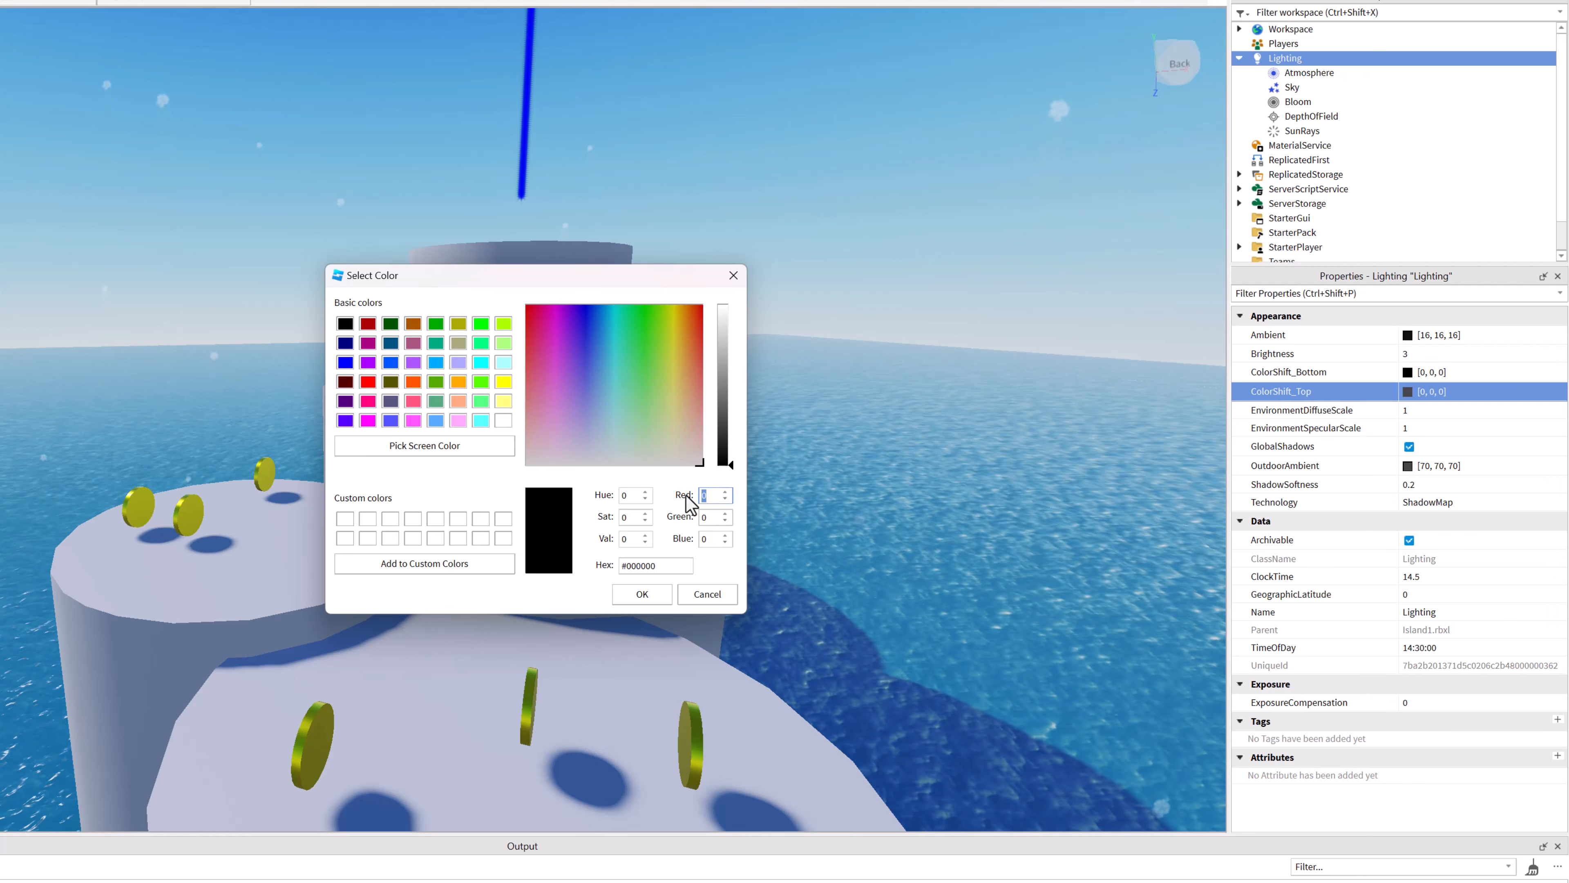
{"action": "type", "text": "196"}
{"action": "key", "text": "Tab"}
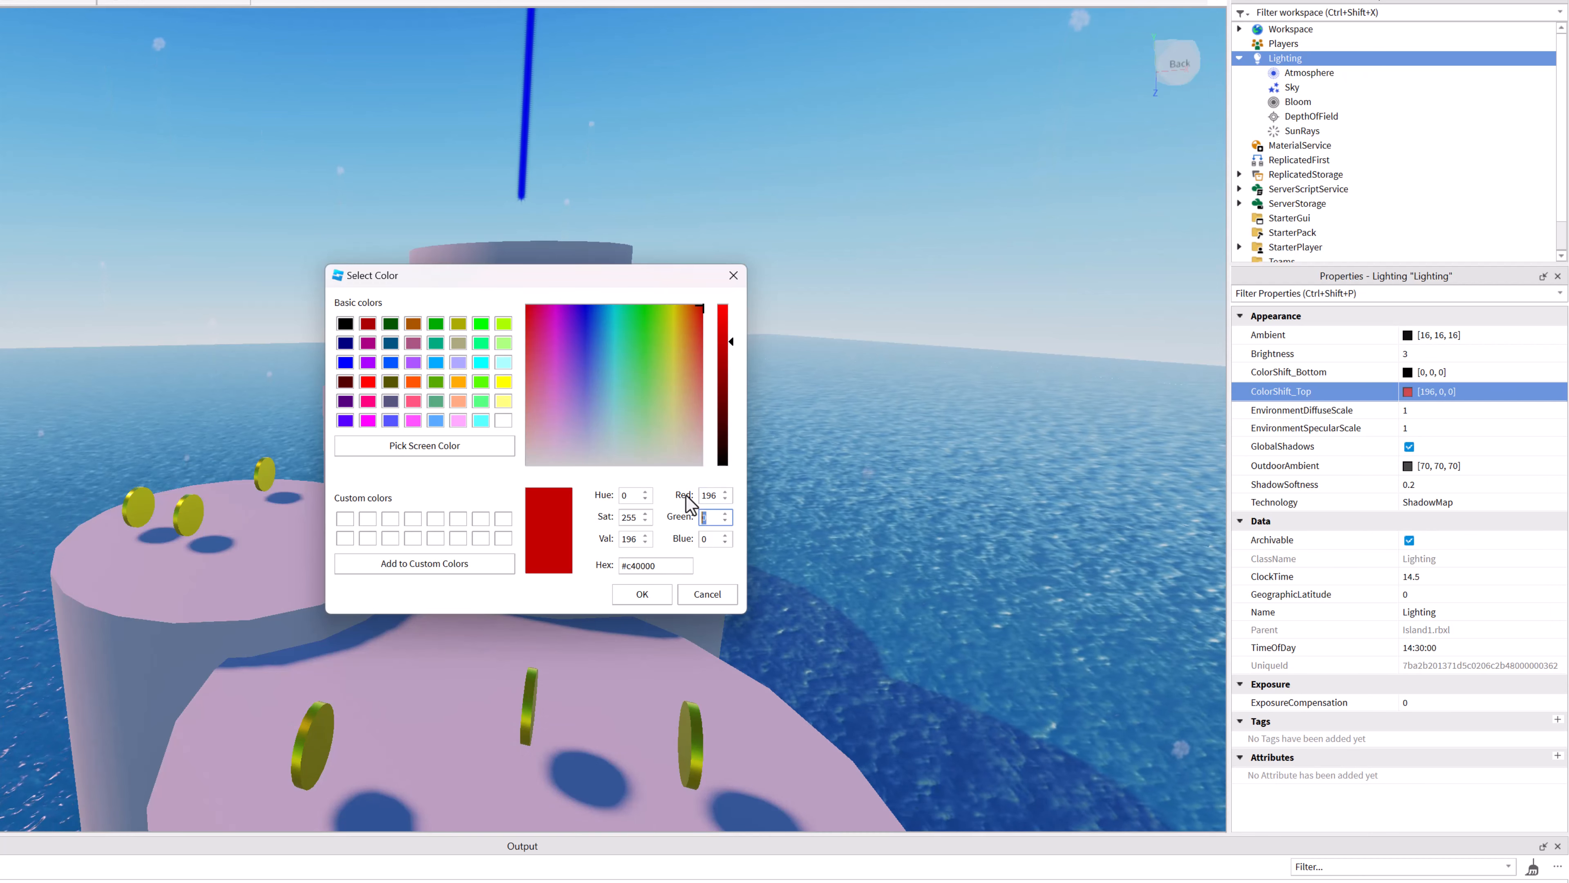
{"action": "type", "text": "255"}
{"action": "type", "text": "25"}
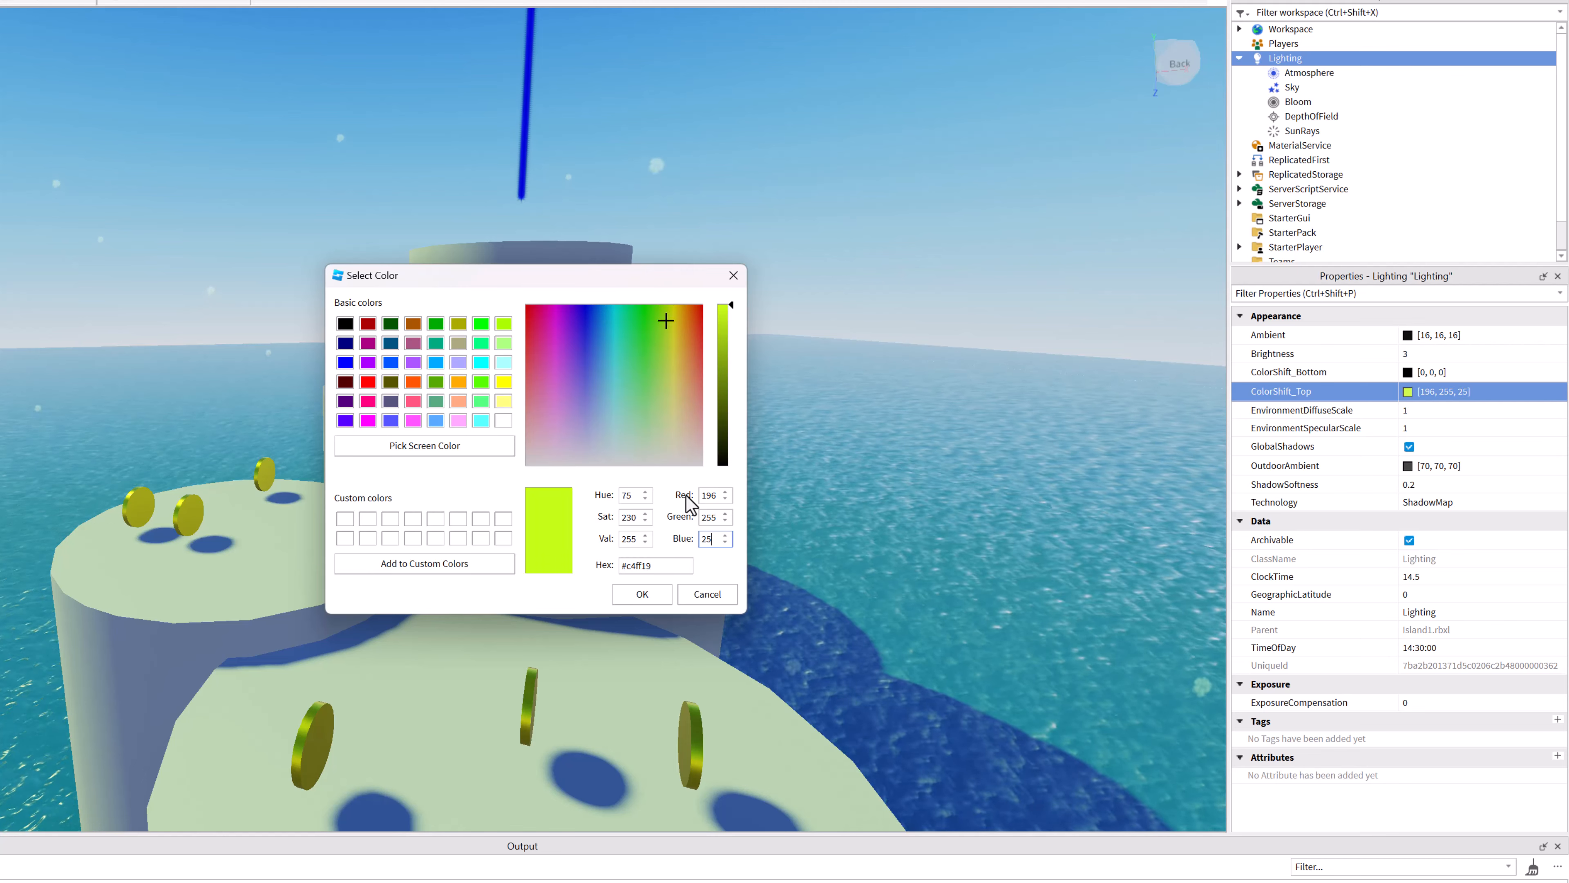
{"action": "type", "text": "5"}
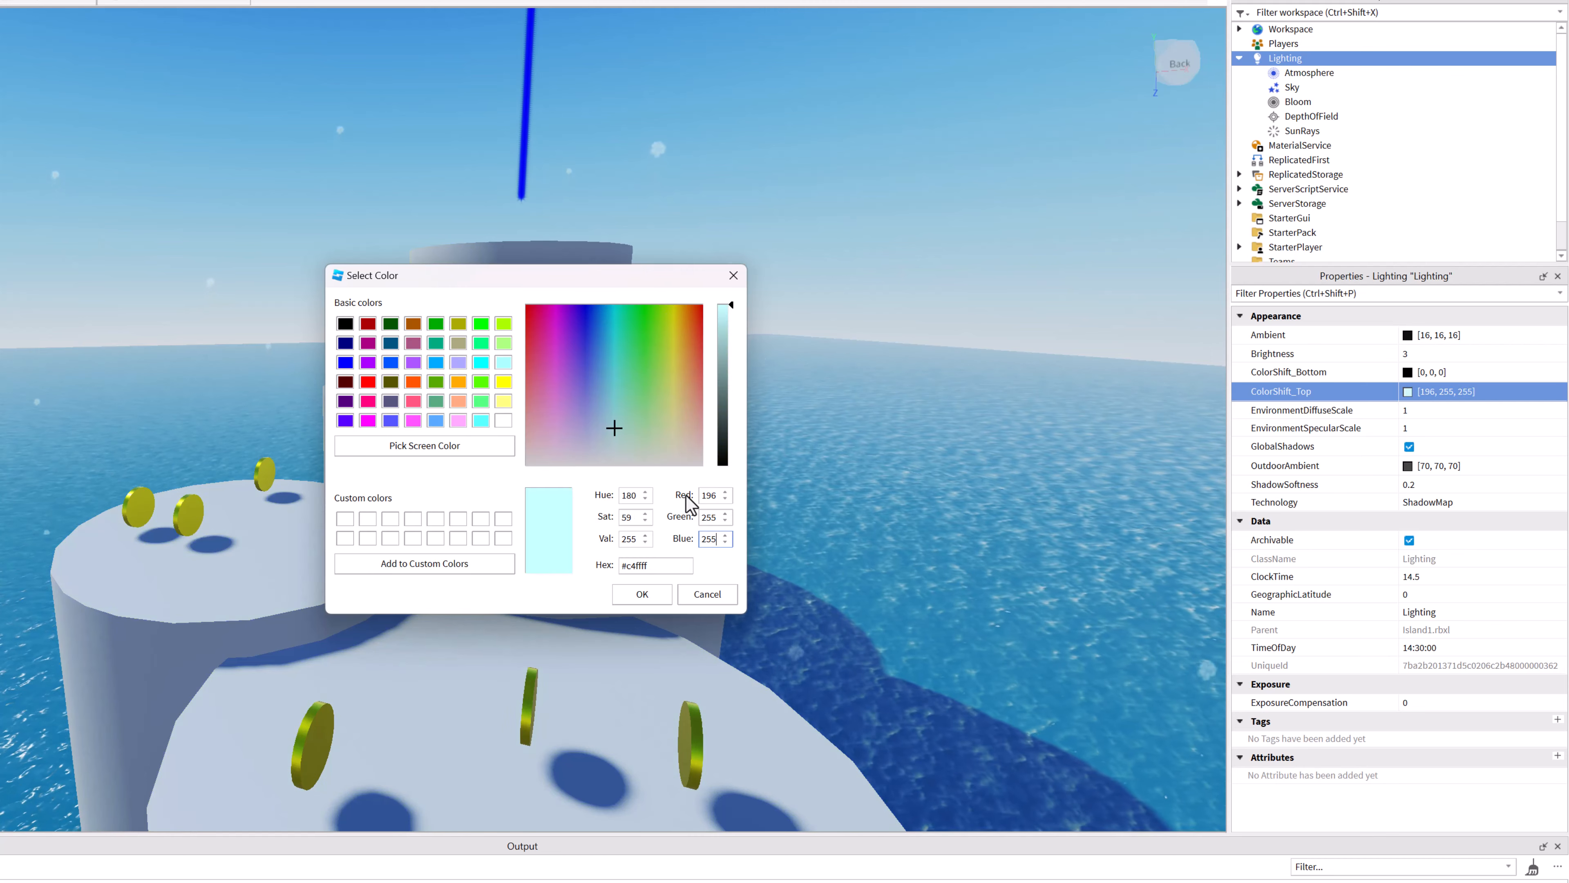
{"action": "left_click", "coordinate": [659, 594]}
Step: Set the Lighting's OutdoorAmbient color to RGB 134, 158, 190
{"action": "right_click_drag", "start_coordinate": [891, 565], "coordinate": [890, 563]}
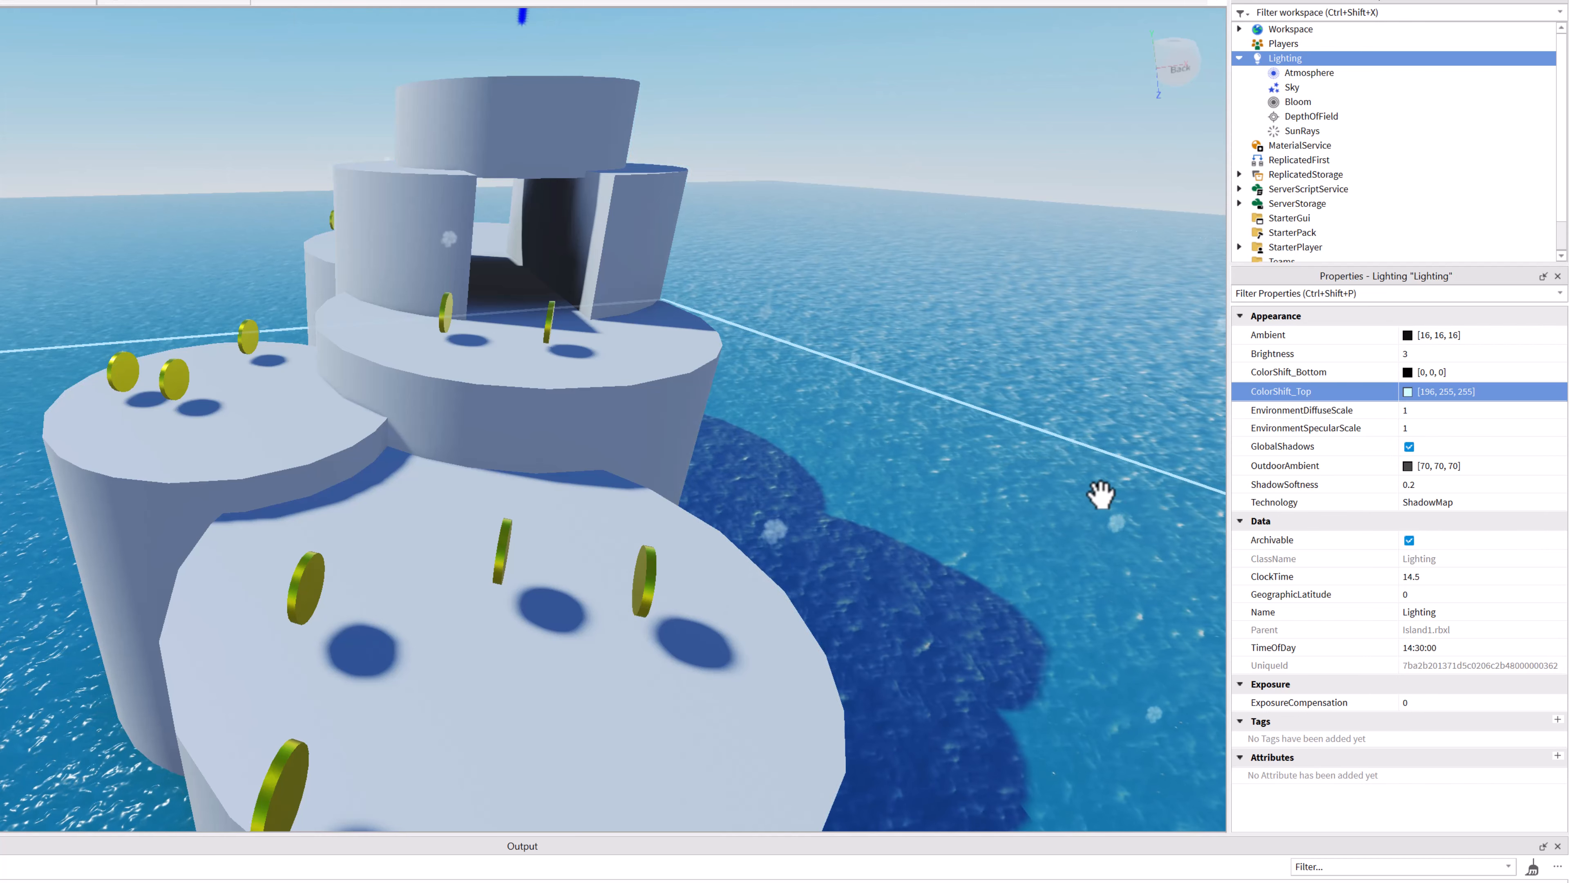
{"action": "left_click", "coordinate": [1408, 465]}
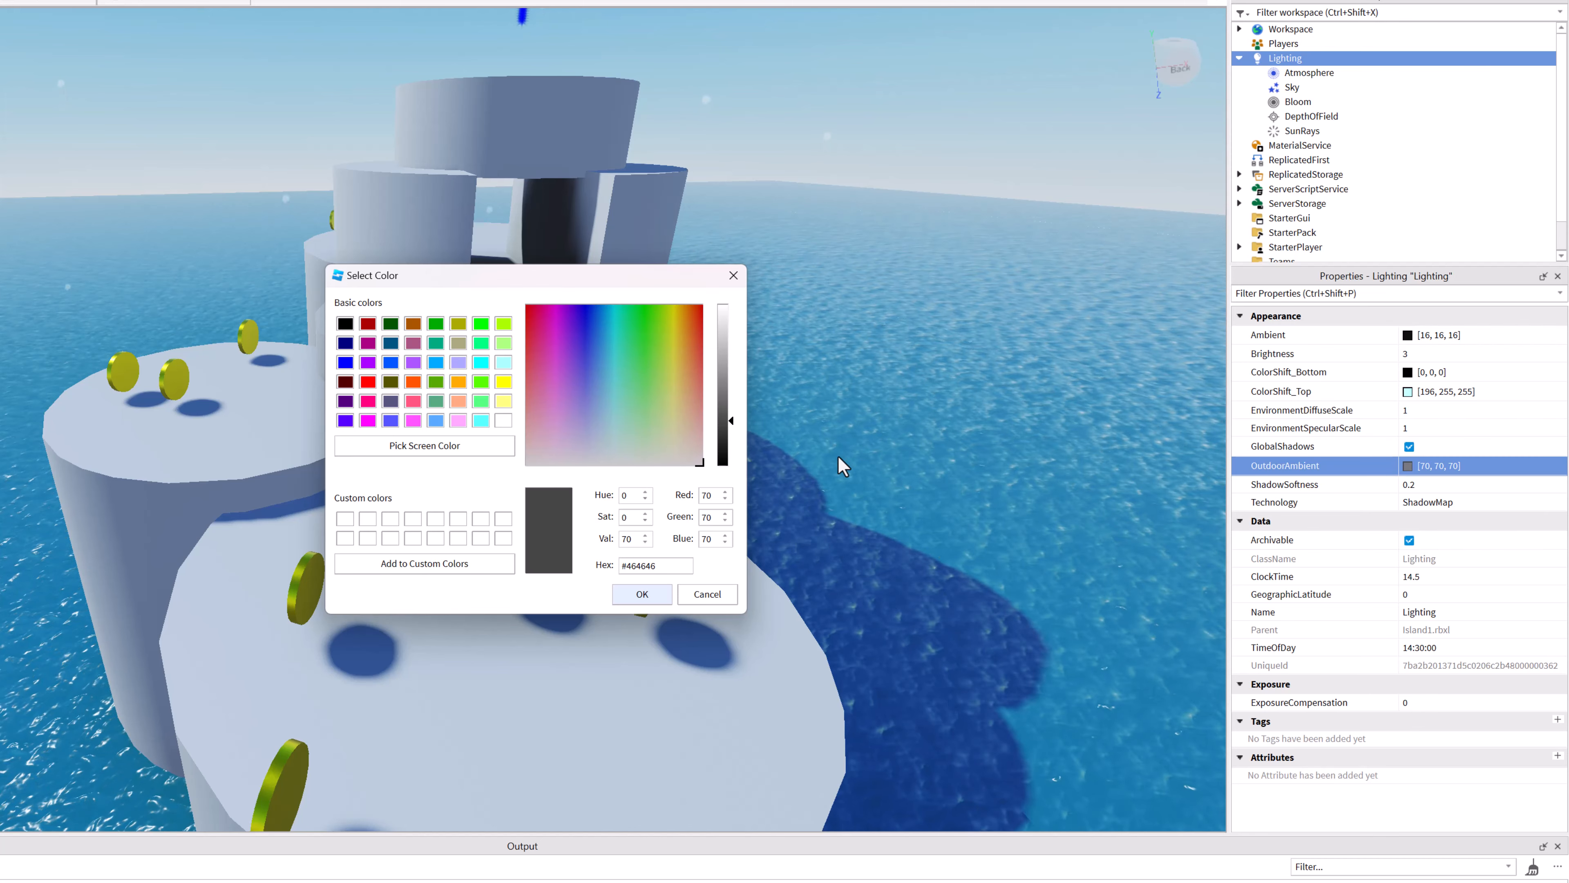
{"action": "left_click", "coordinate": [714, 495]}
{"action": "left_click_drag", "start_coordinate": [714, 495], "coordinate": [687, 498]}
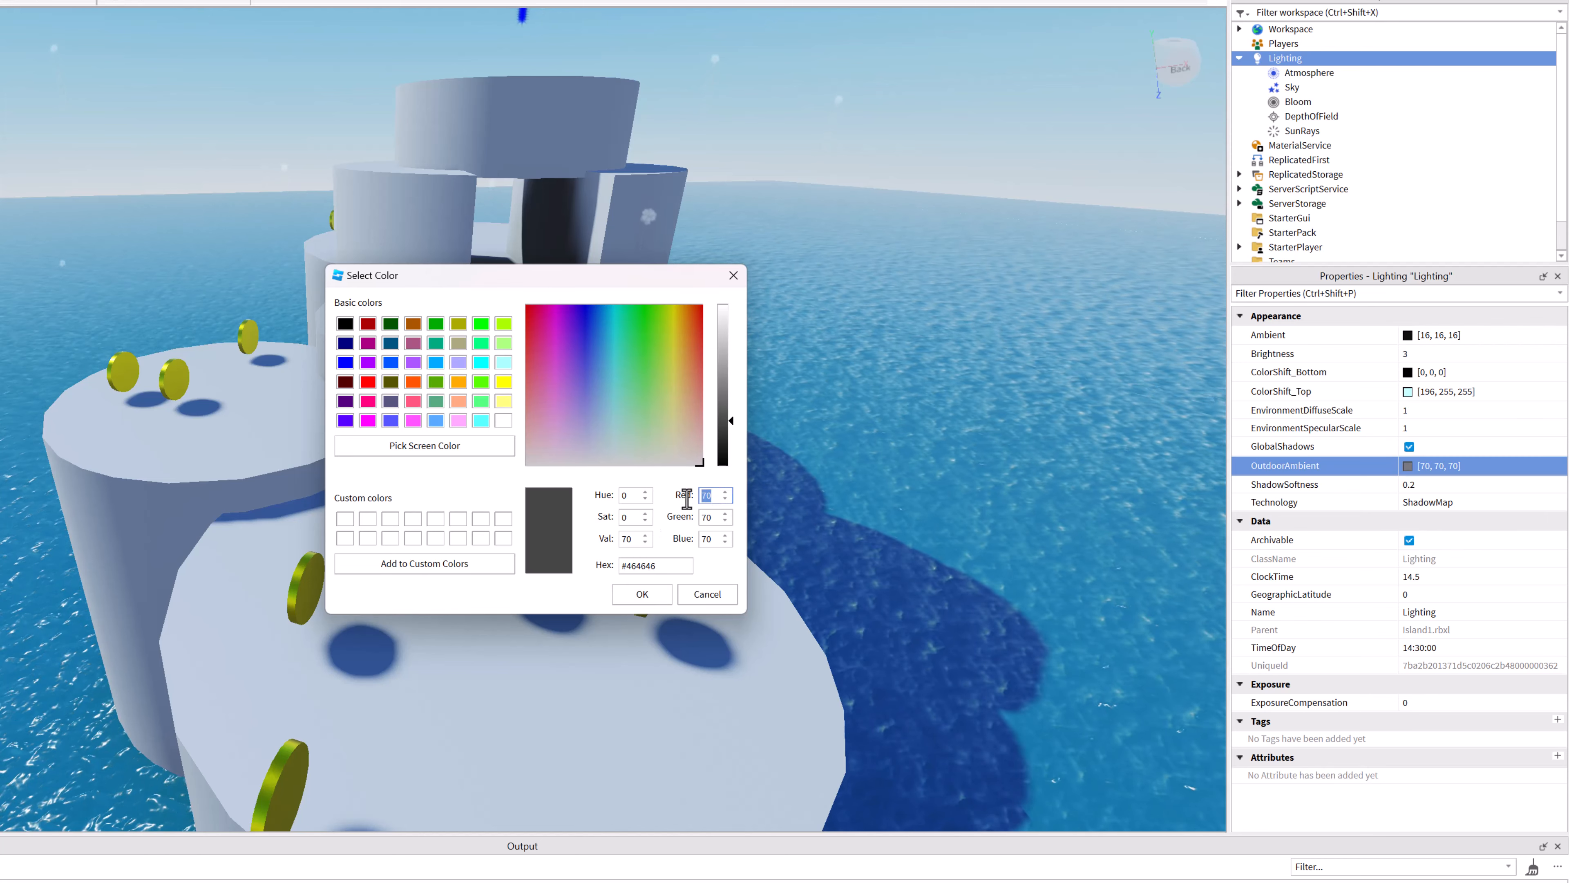
{"action": "type", "text": "4, "}
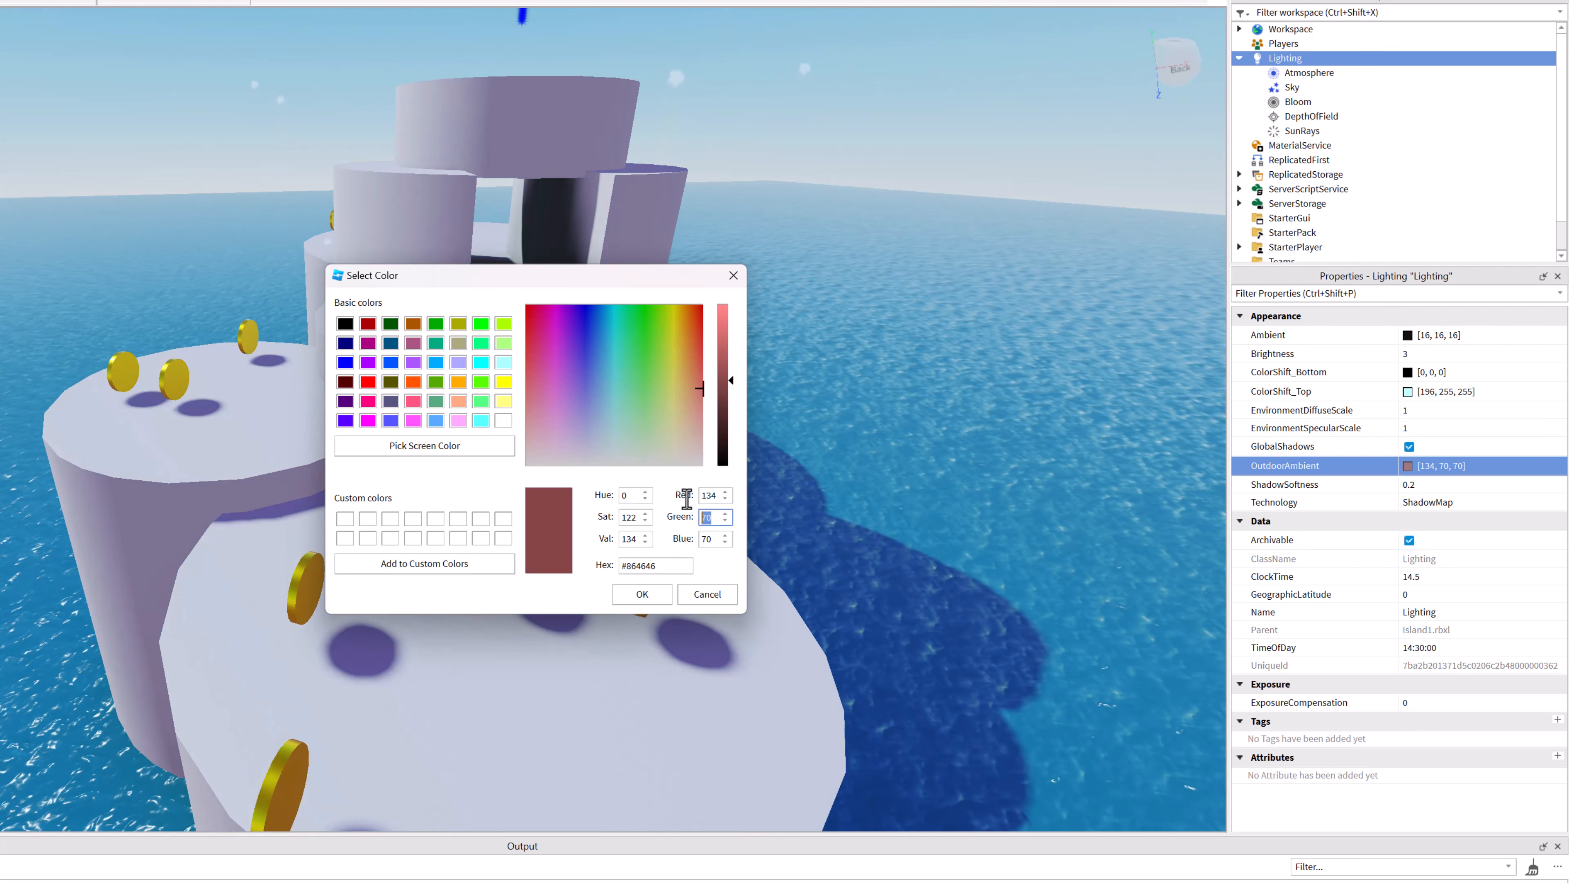
{"action": "type", "text": "158, "}
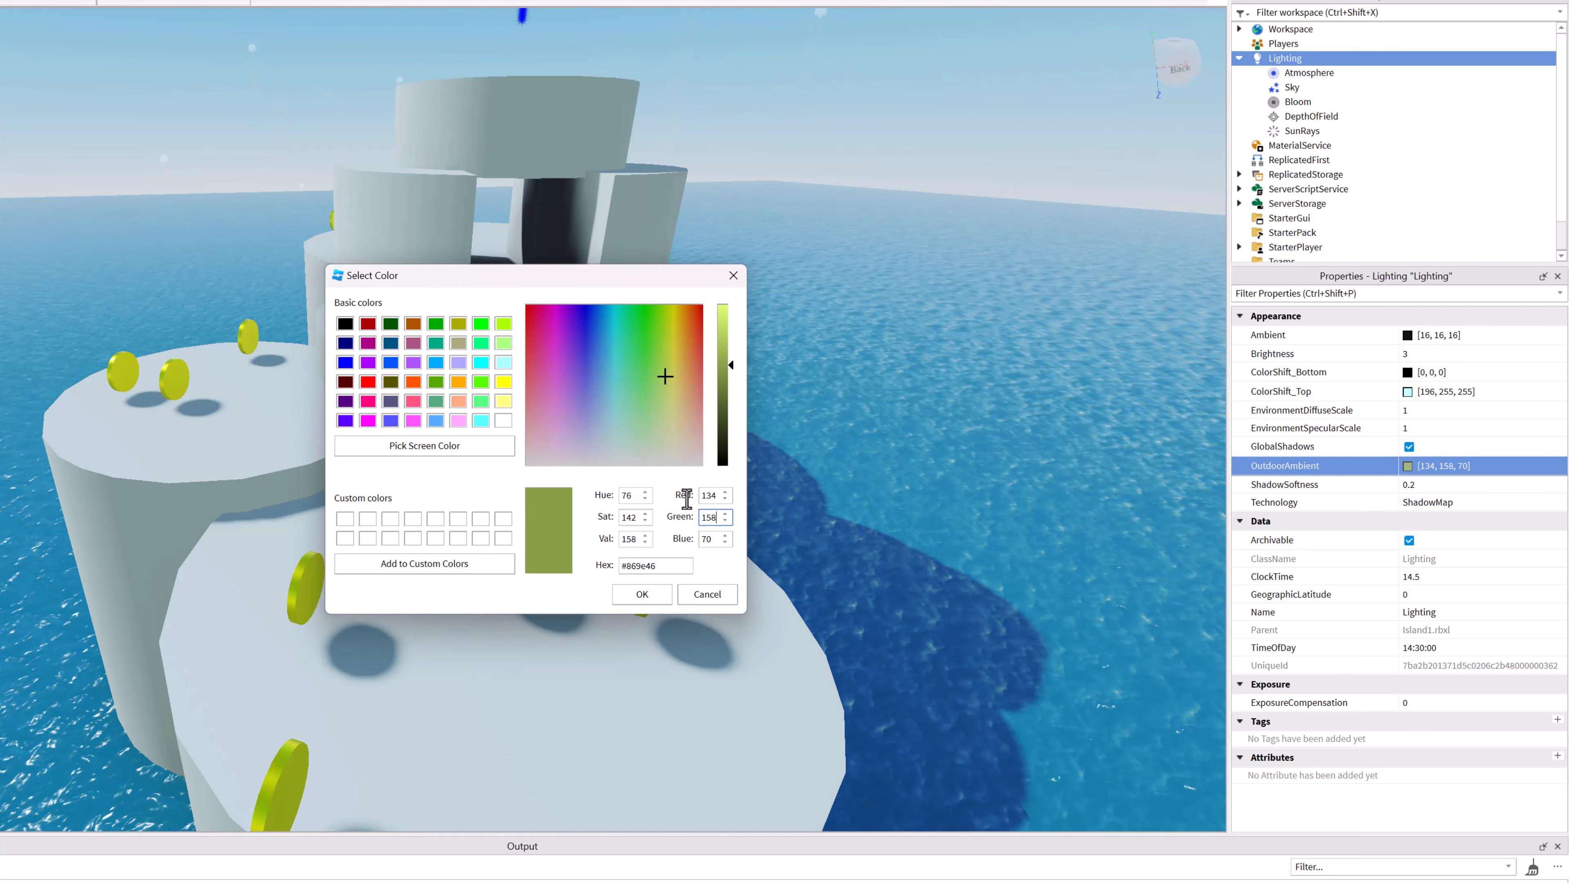
{"action": "type", "text": "1"}
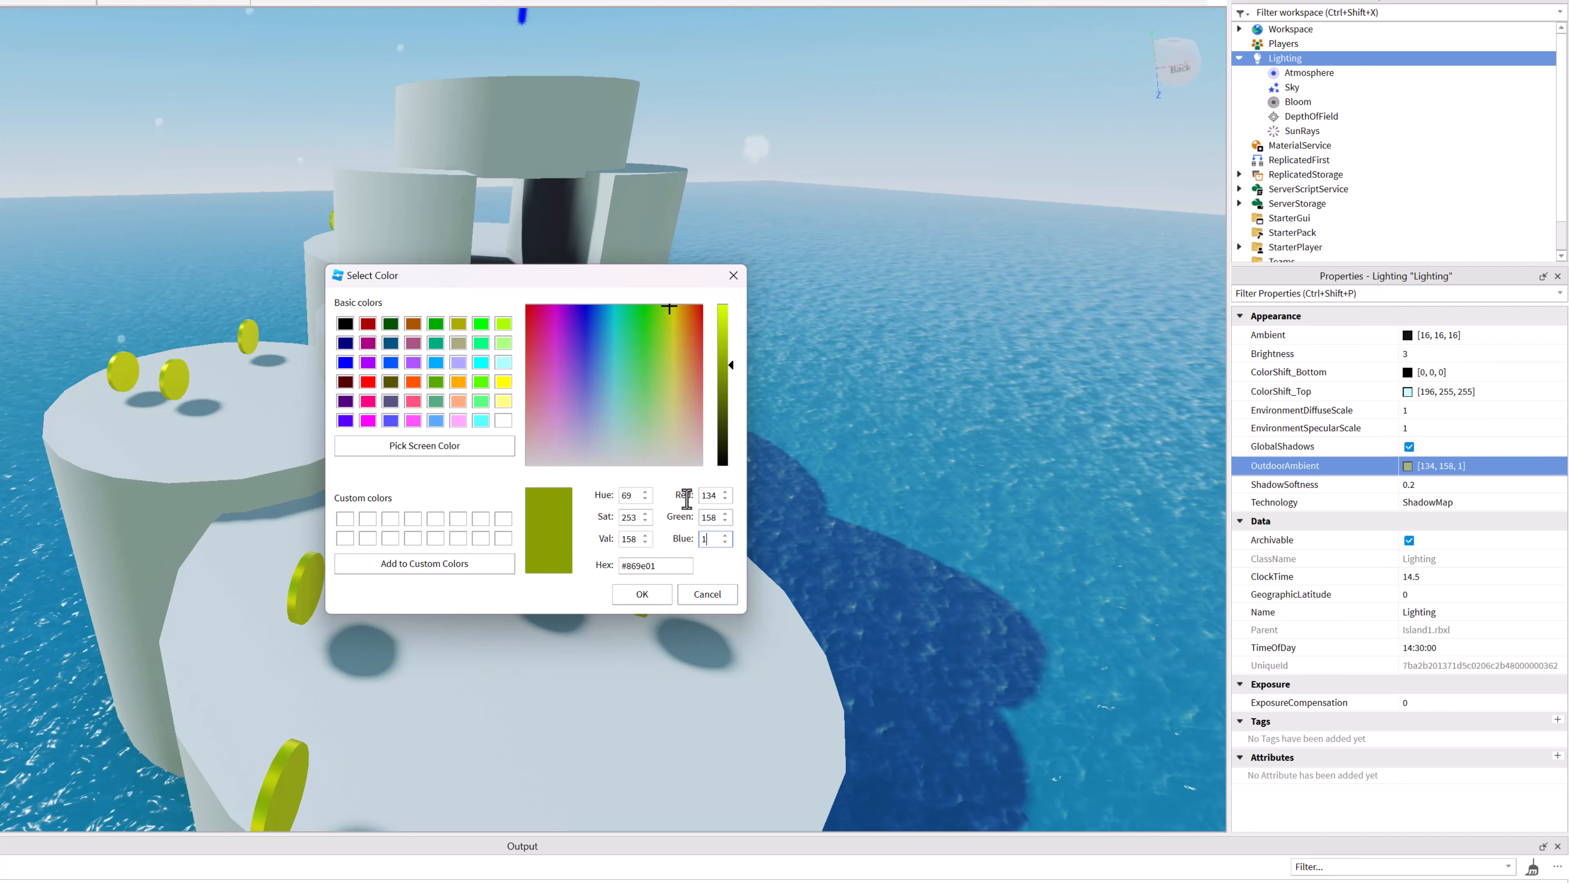
{"action": "type", "text": "90"}
{"action": "key", "text": "Return"}
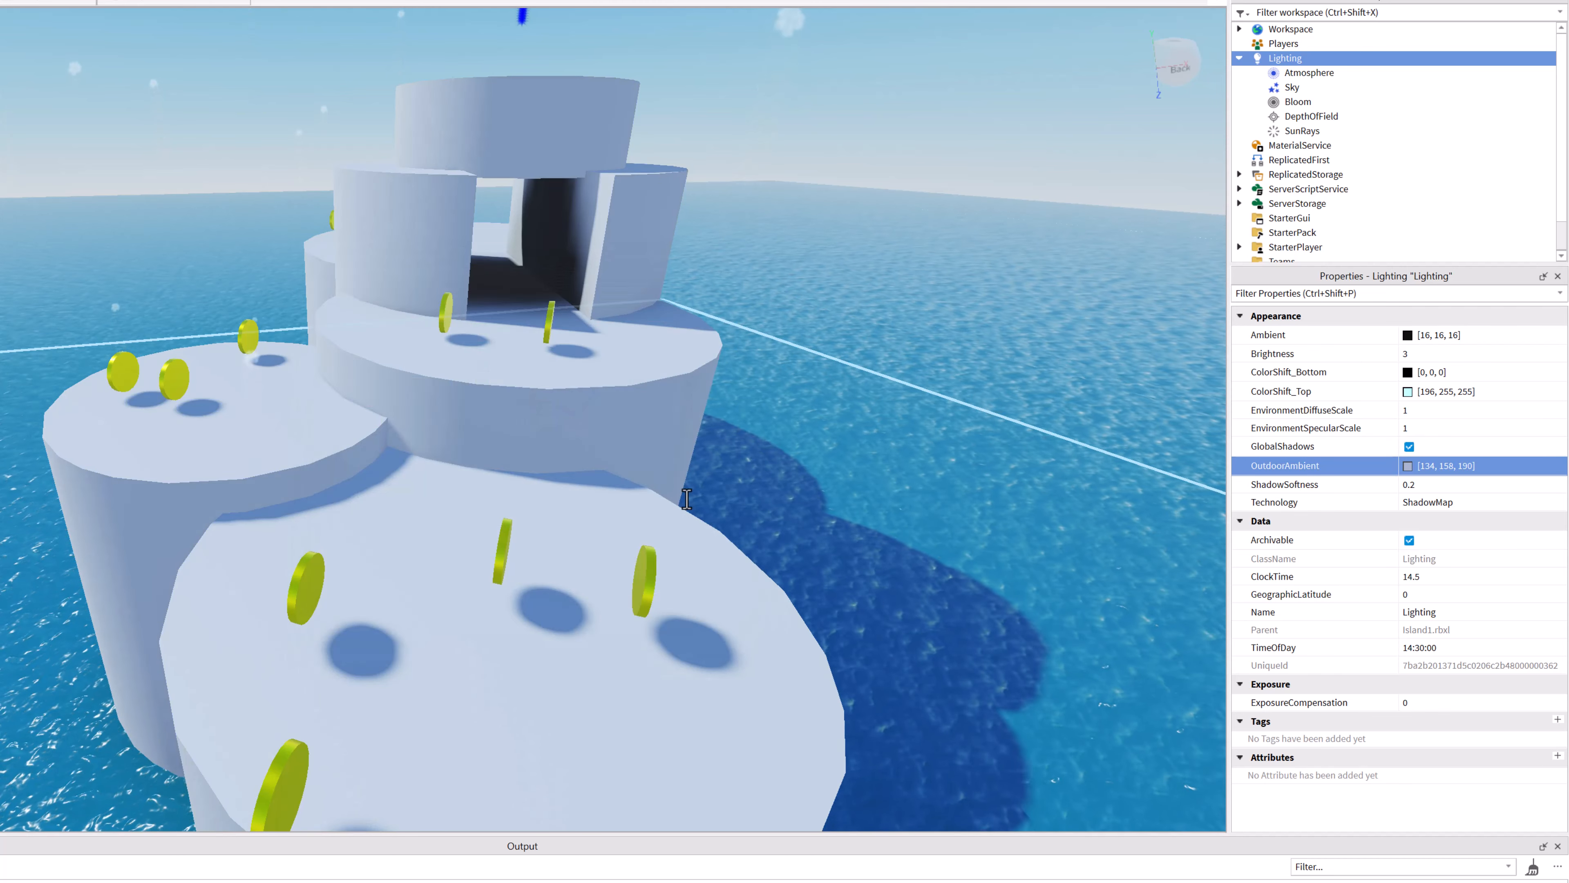
Step: Try ShadowSoftness values of 0 and 0.5 on the Lighting to compare the coin and tower shadows
{"action": "right_click_drag", "start_coordinate": [703, 586], "coordinate": [703, 587]}
{"action": "key", "text": "a"}
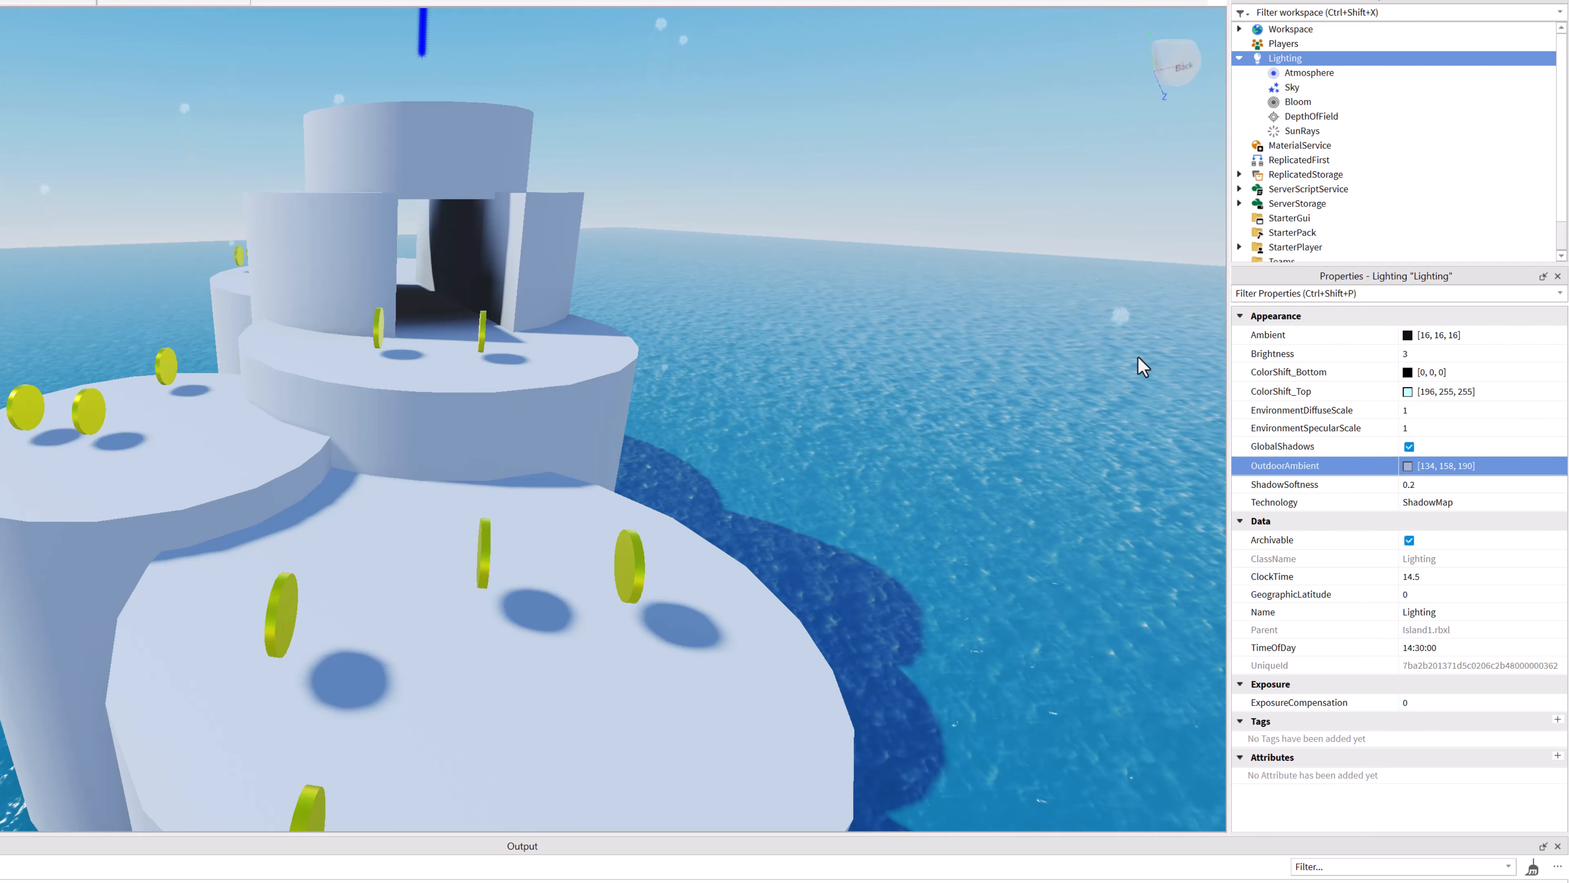
{"action": "right_click_drag", "start_coordinate": [885, 345], "coordinate": [884, 346]}
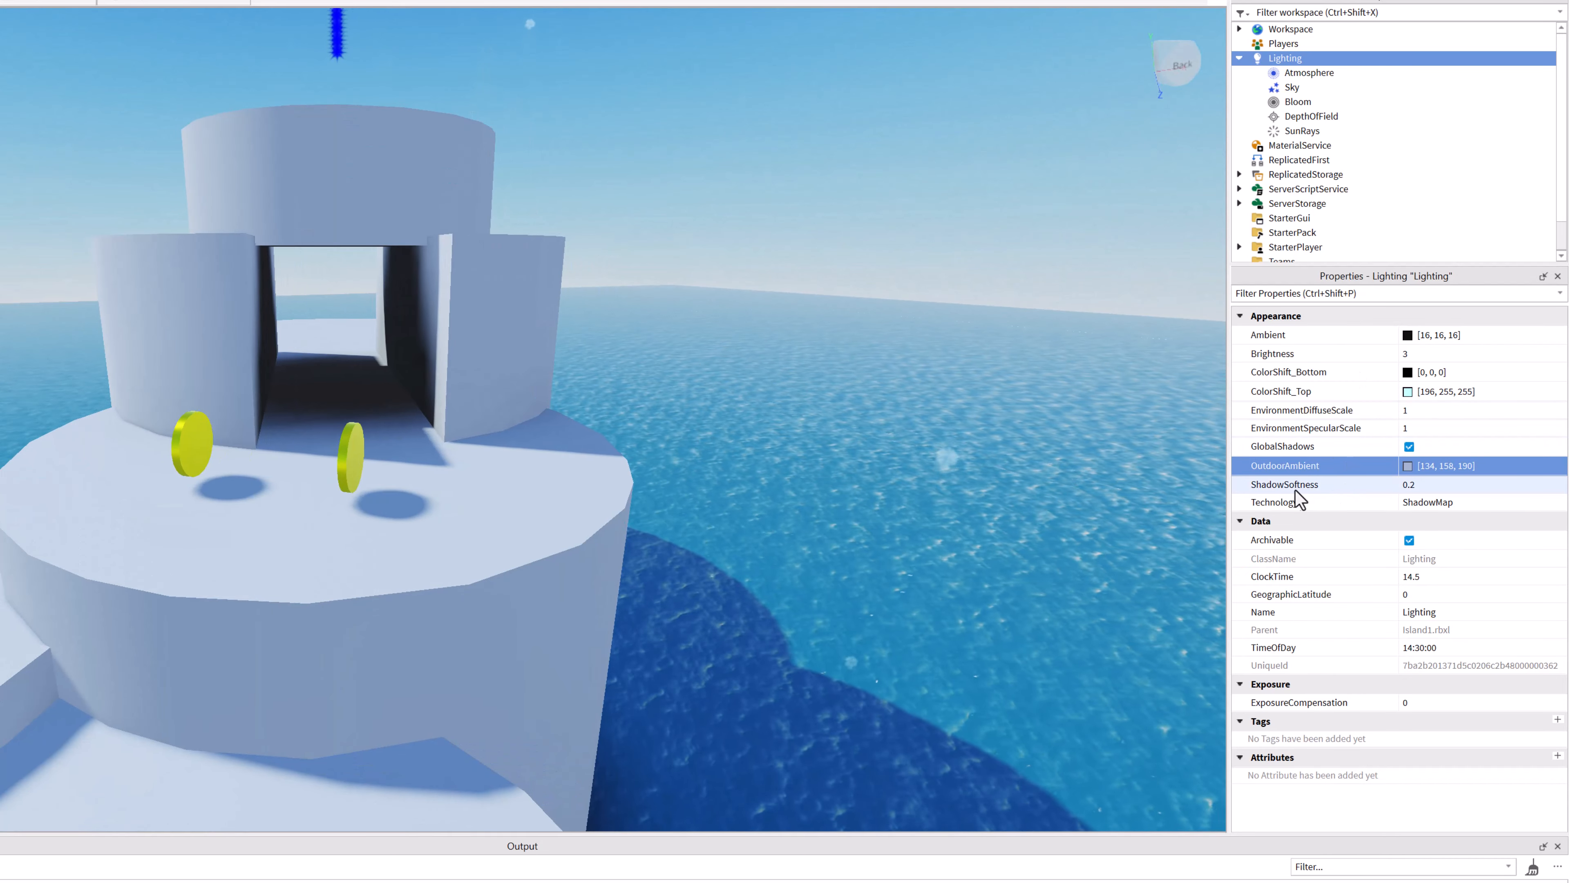
{"action": "left_click", "coordinate": [1424, 486]}
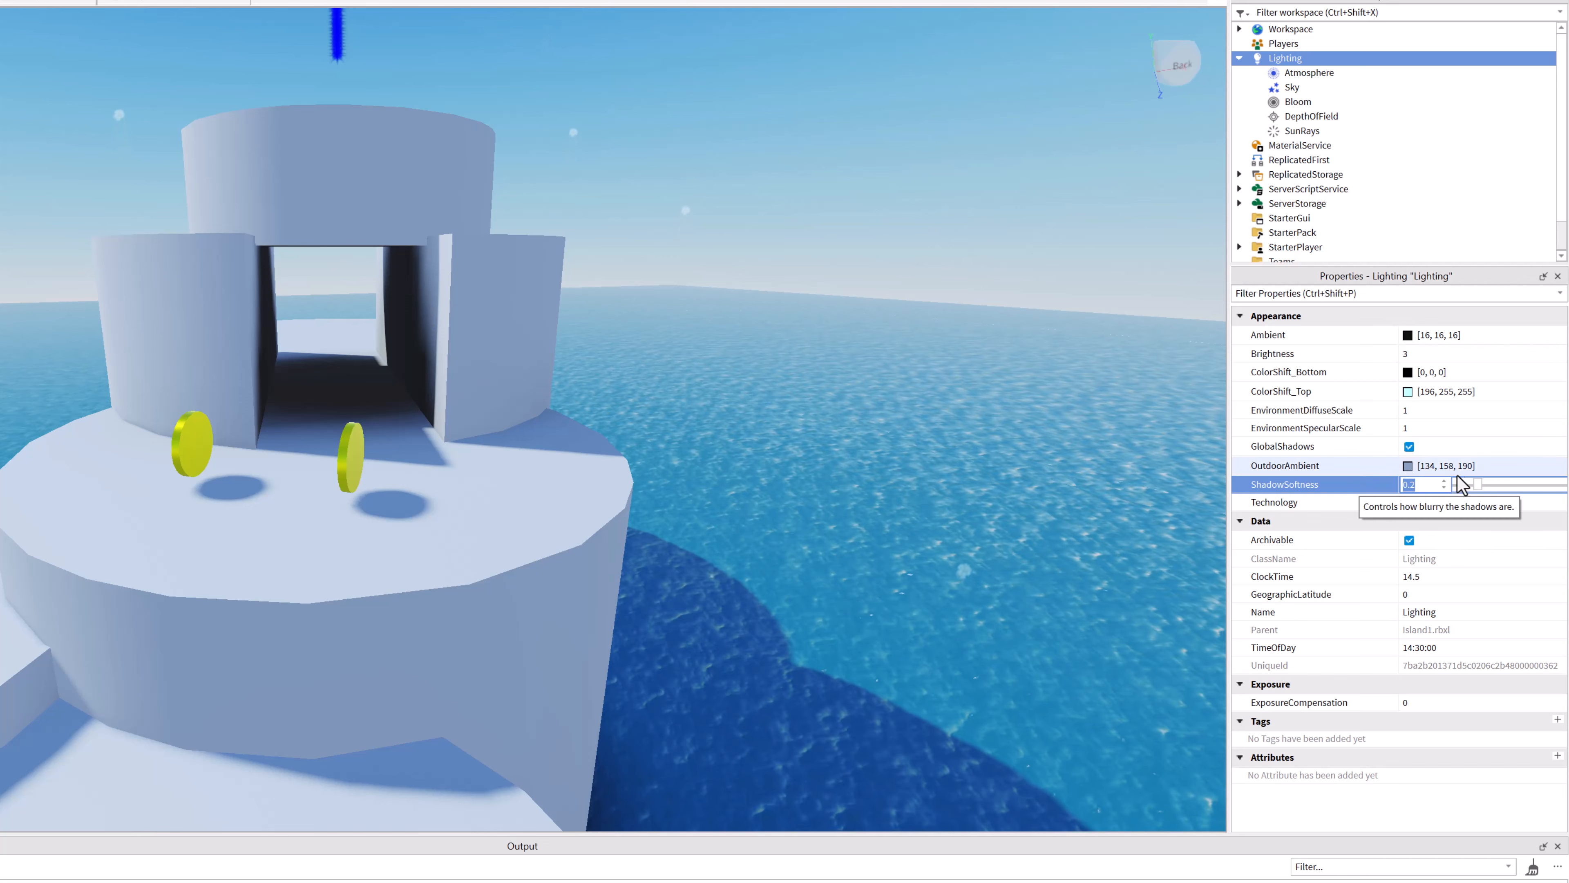
{"action": "left_click_drag", "start_coordinate": [1484, 486], "coordinate": [1427, 483]}
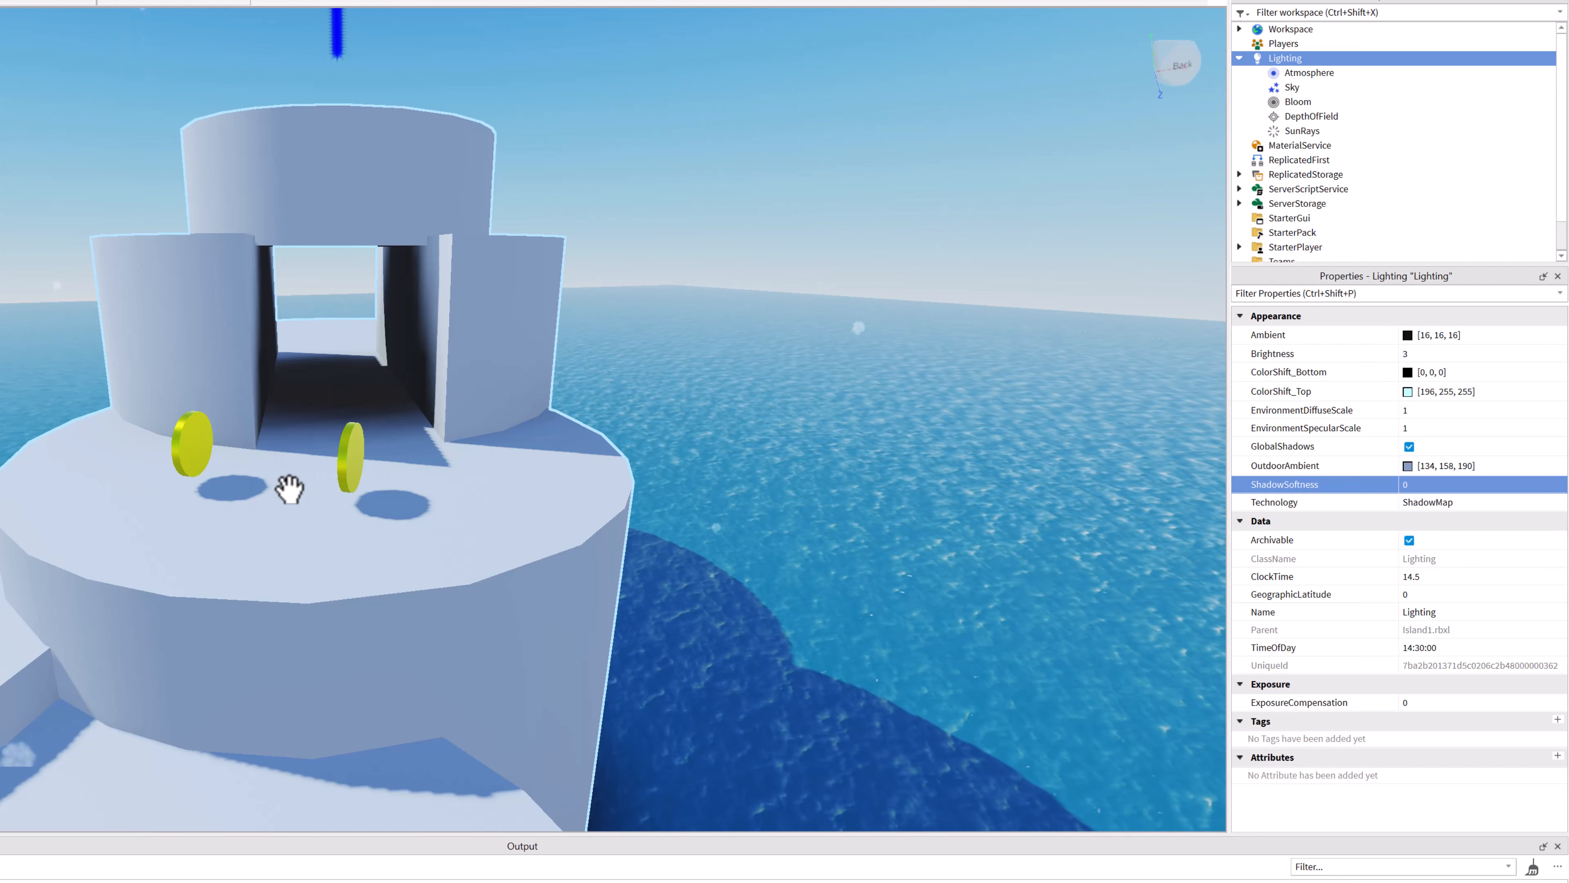
{"action": "left_click", "coordinate": [1412, 489]}
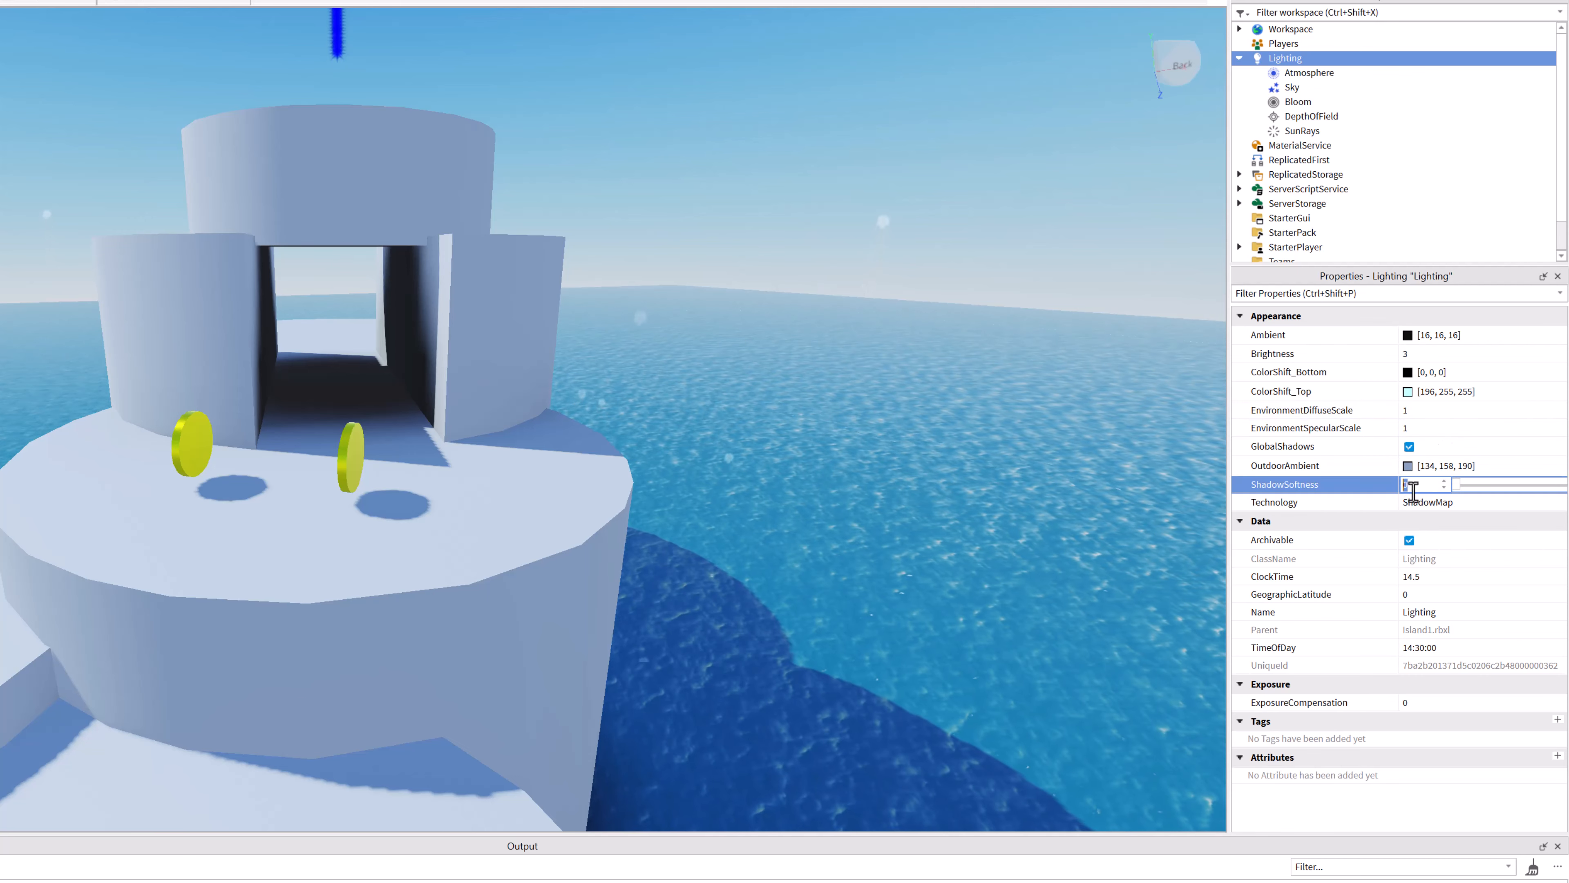
{"action": "type", "text": "0.5"}
{"action": "key", "text": "Return"}
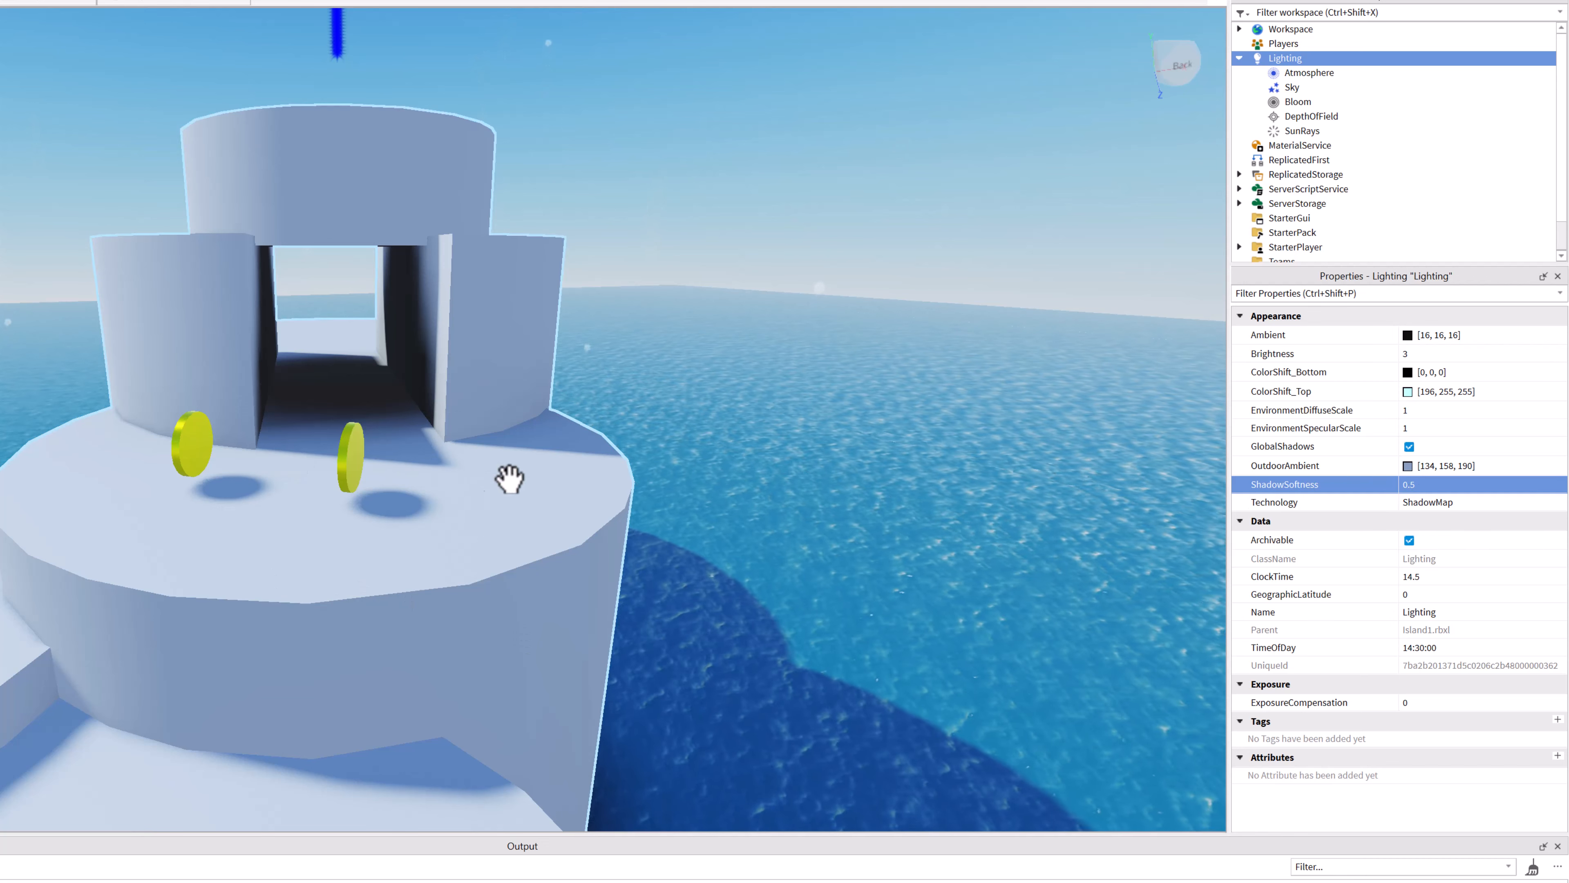
Step: Set the Lighting's ShadowSoftness to 1 for the blurriest shadow edges
{"action": "left_click", "coordinate": [1428, 485]}
{"action": "type", "text": "1"}
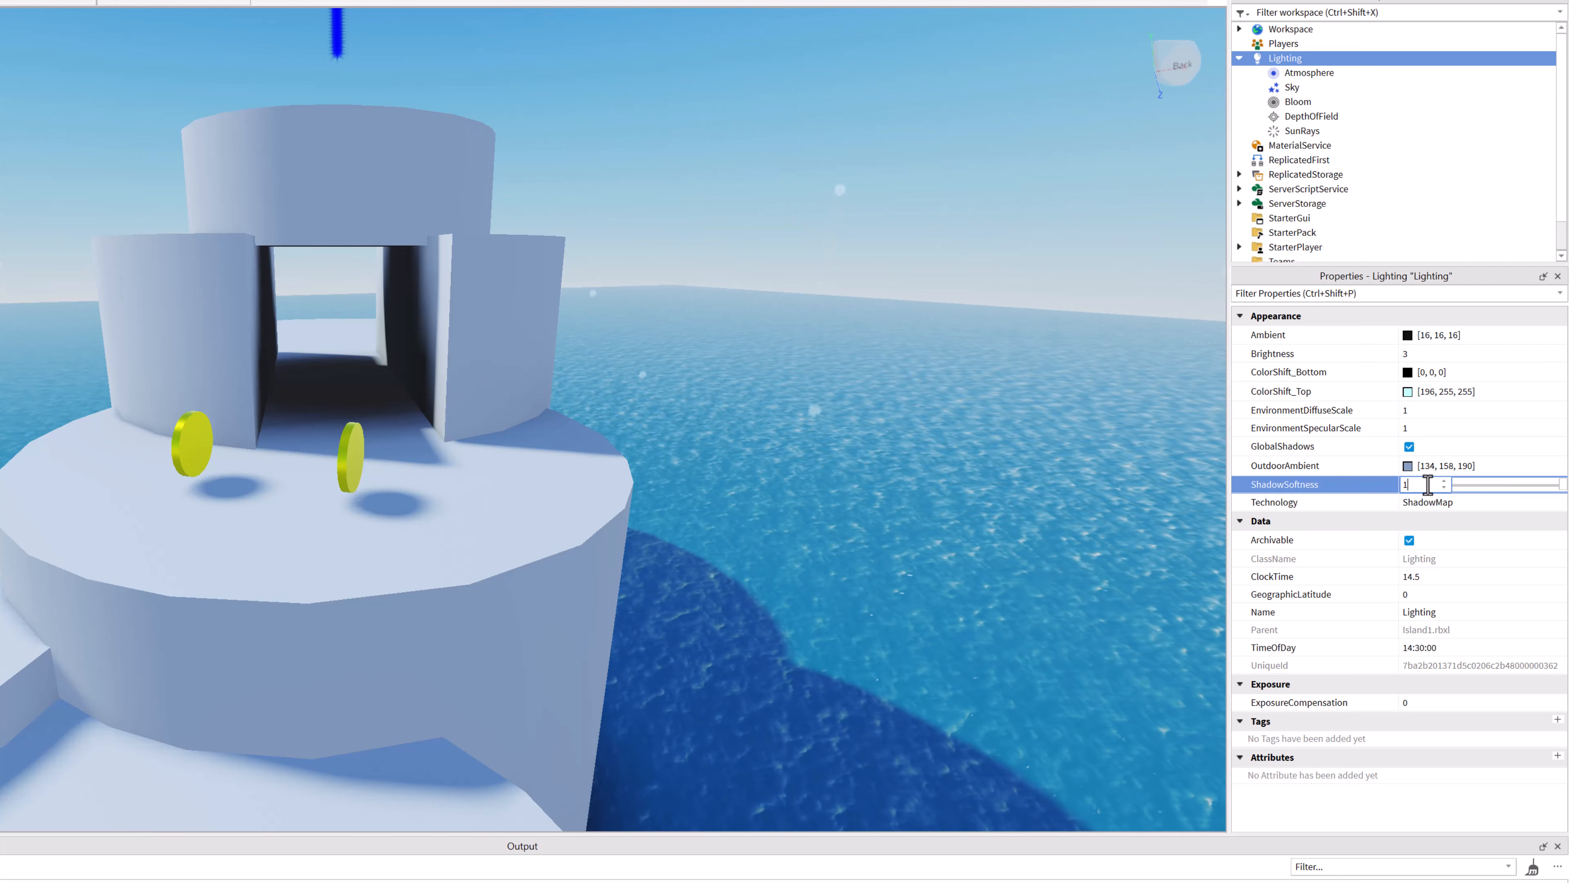
{"action": "key", "text": "Return"}
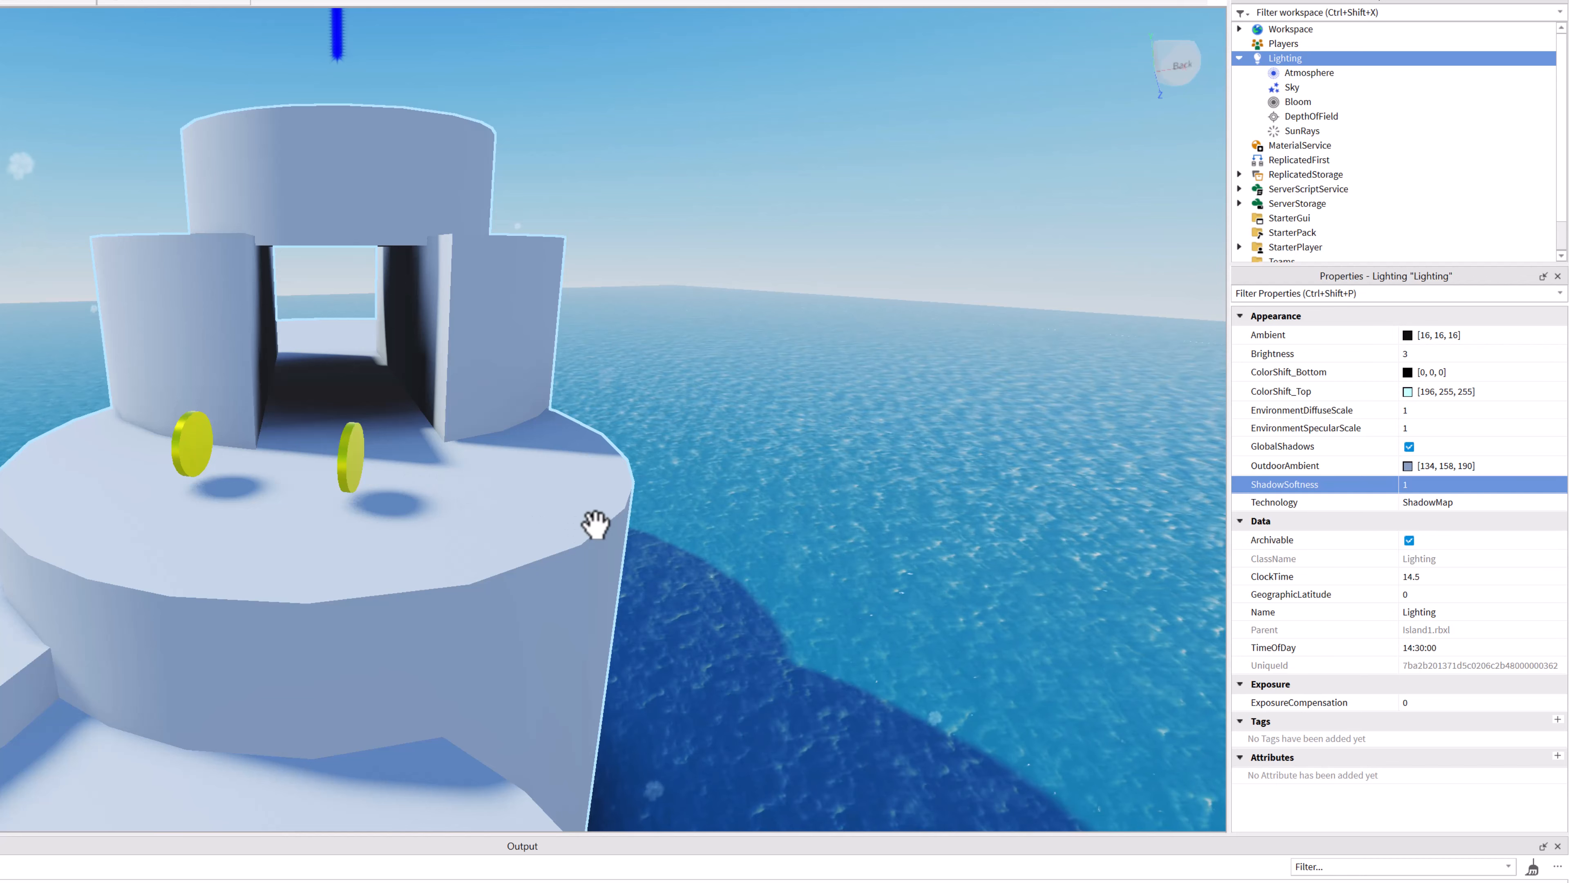
{"action": "left_click", "coordinate": [1421, 482]}
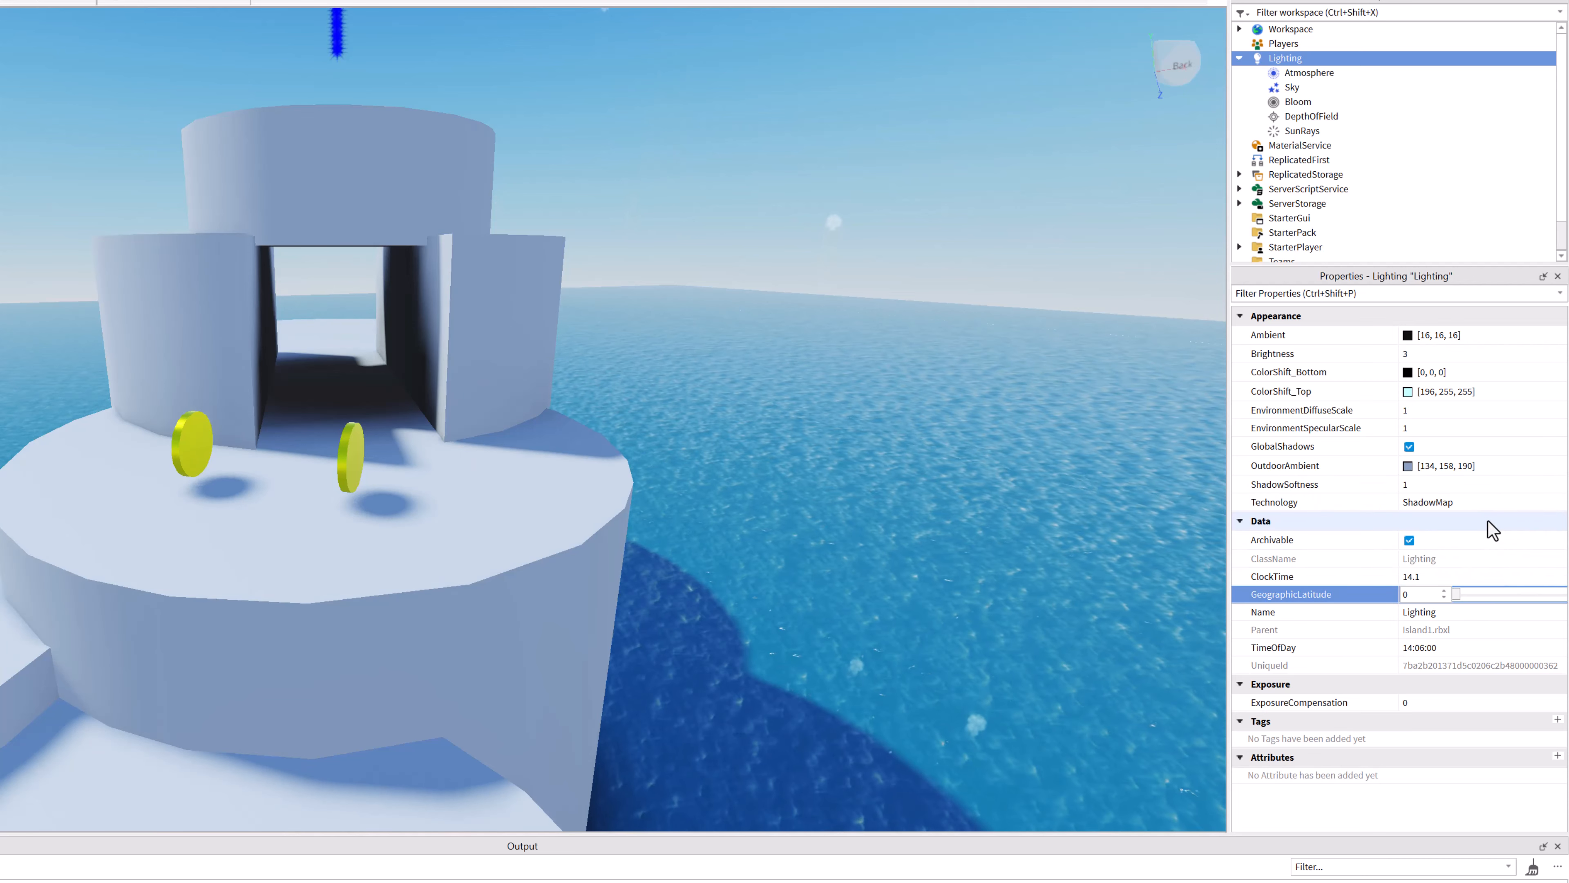
Step: Set the Lighting's ClockTime to 14.3
{"action": "left_click", "coordinate": [1484, 525]}
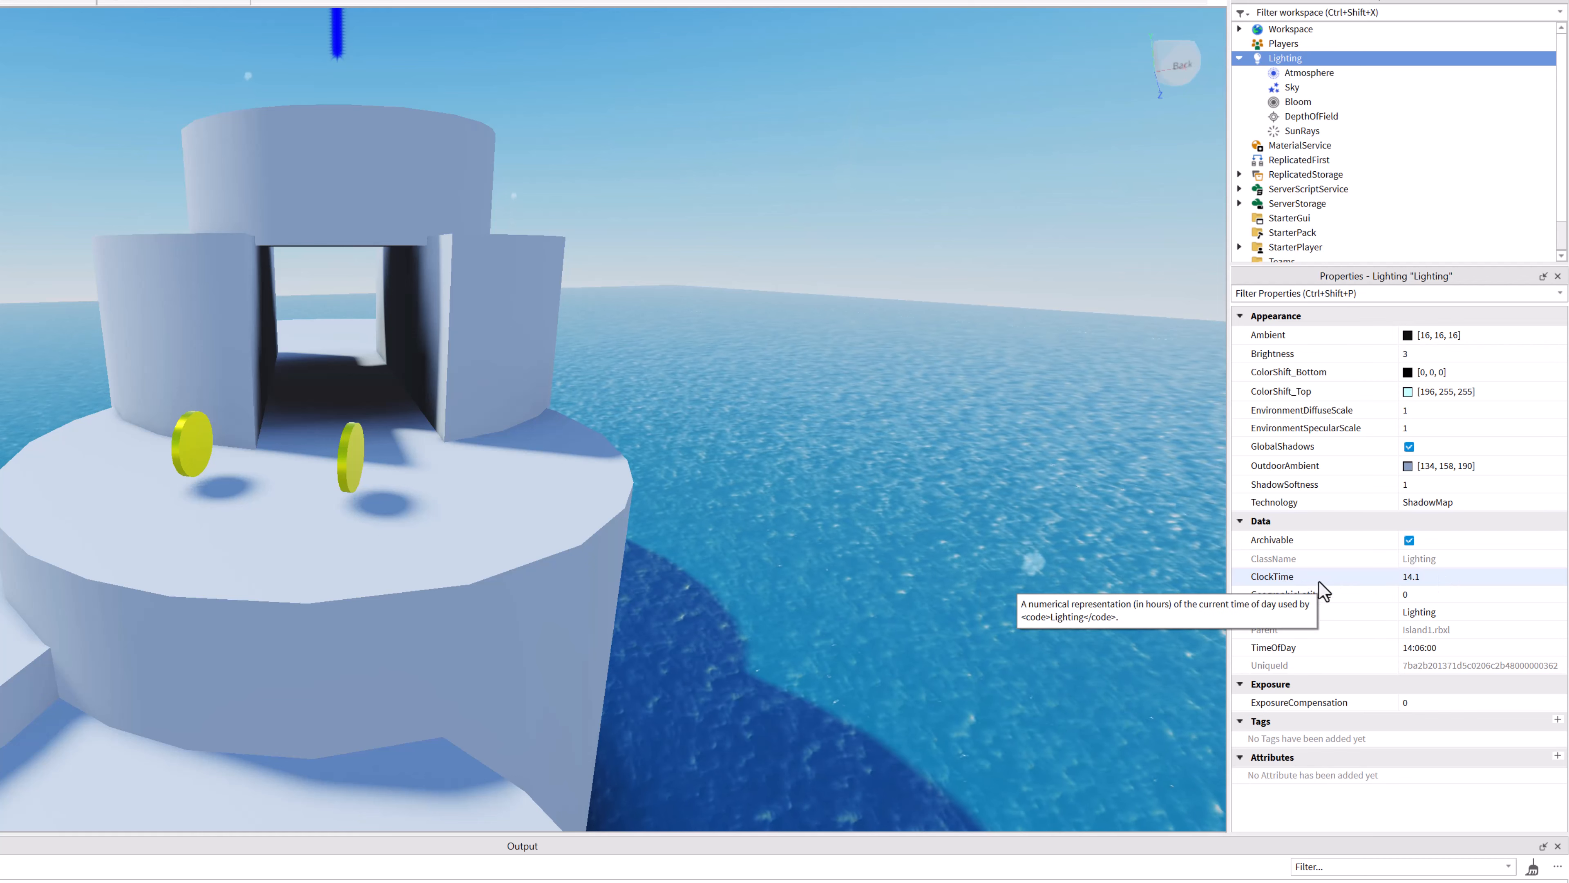
{"action": "left_click", "coordinate": [1413, 580]}
{"action": "left_click_drag", "start_coordinate": [1518, 576], "coordinate": [1520, 576]}
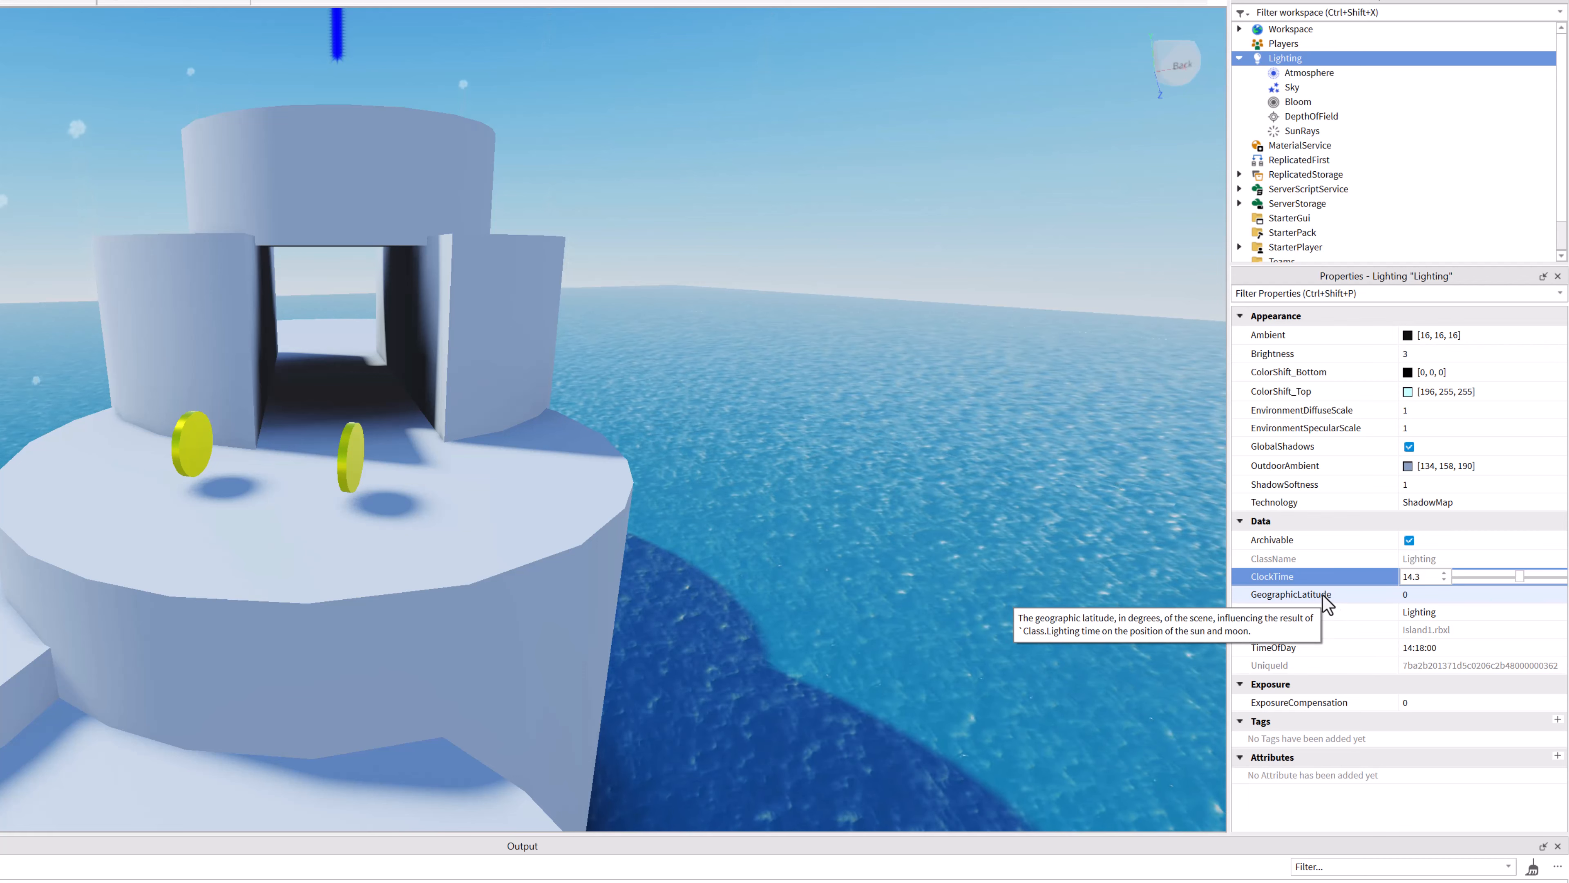
Step: Try out the Lighting's GeographicLatitude setting and leave it at 0
{"action": "left_click", "coordinate": [1407, 596]}
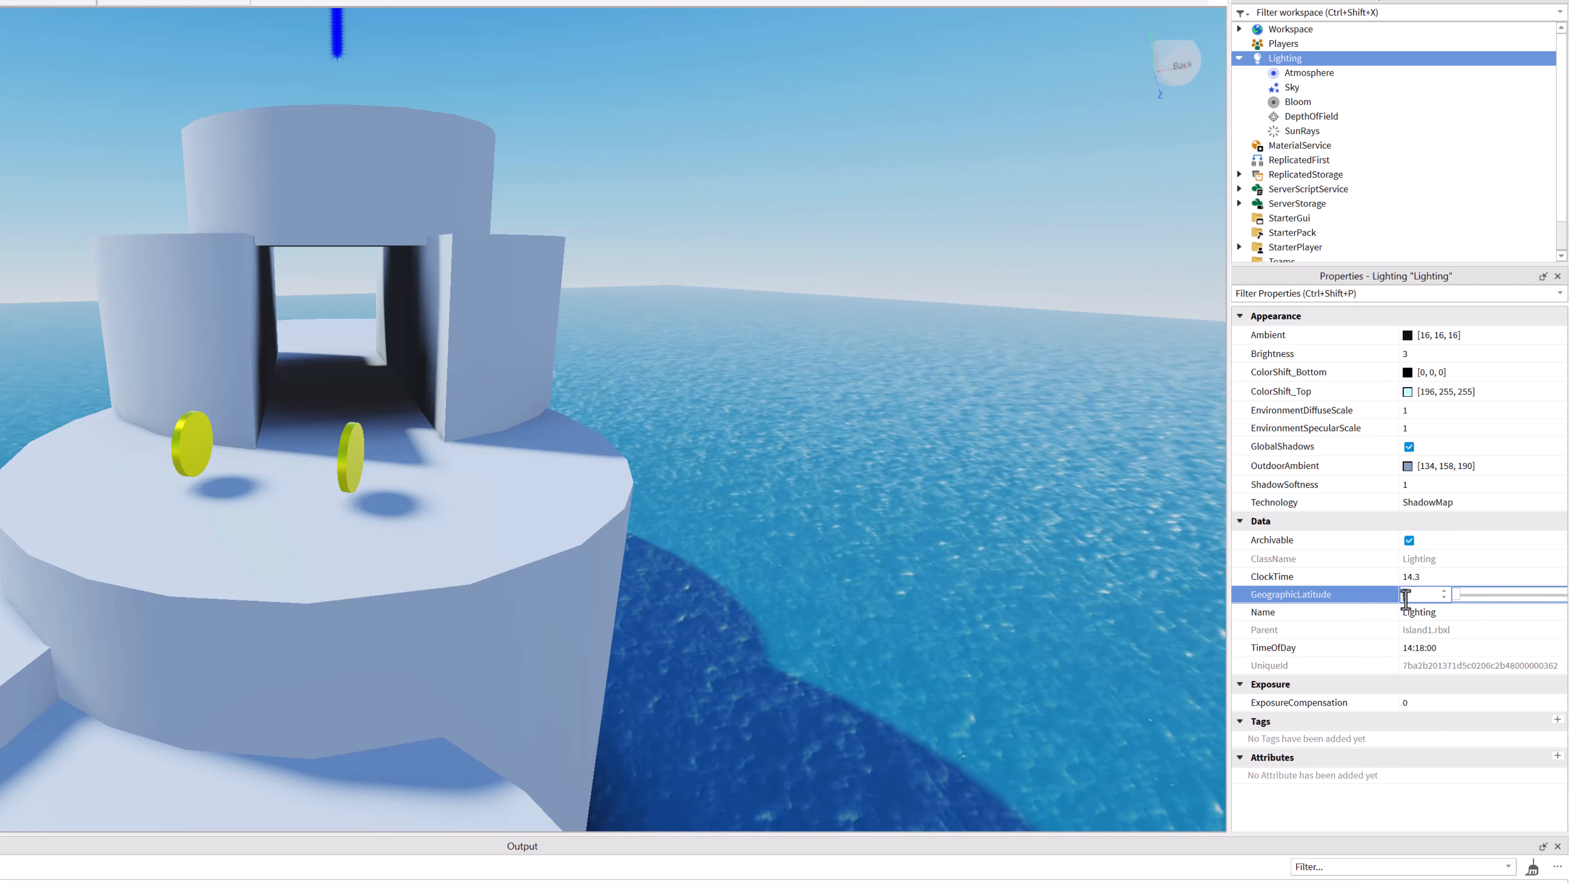
{"action": "left_click_drag", "start_coordinate": [1458, 594], "coordinate": [883, 613]}
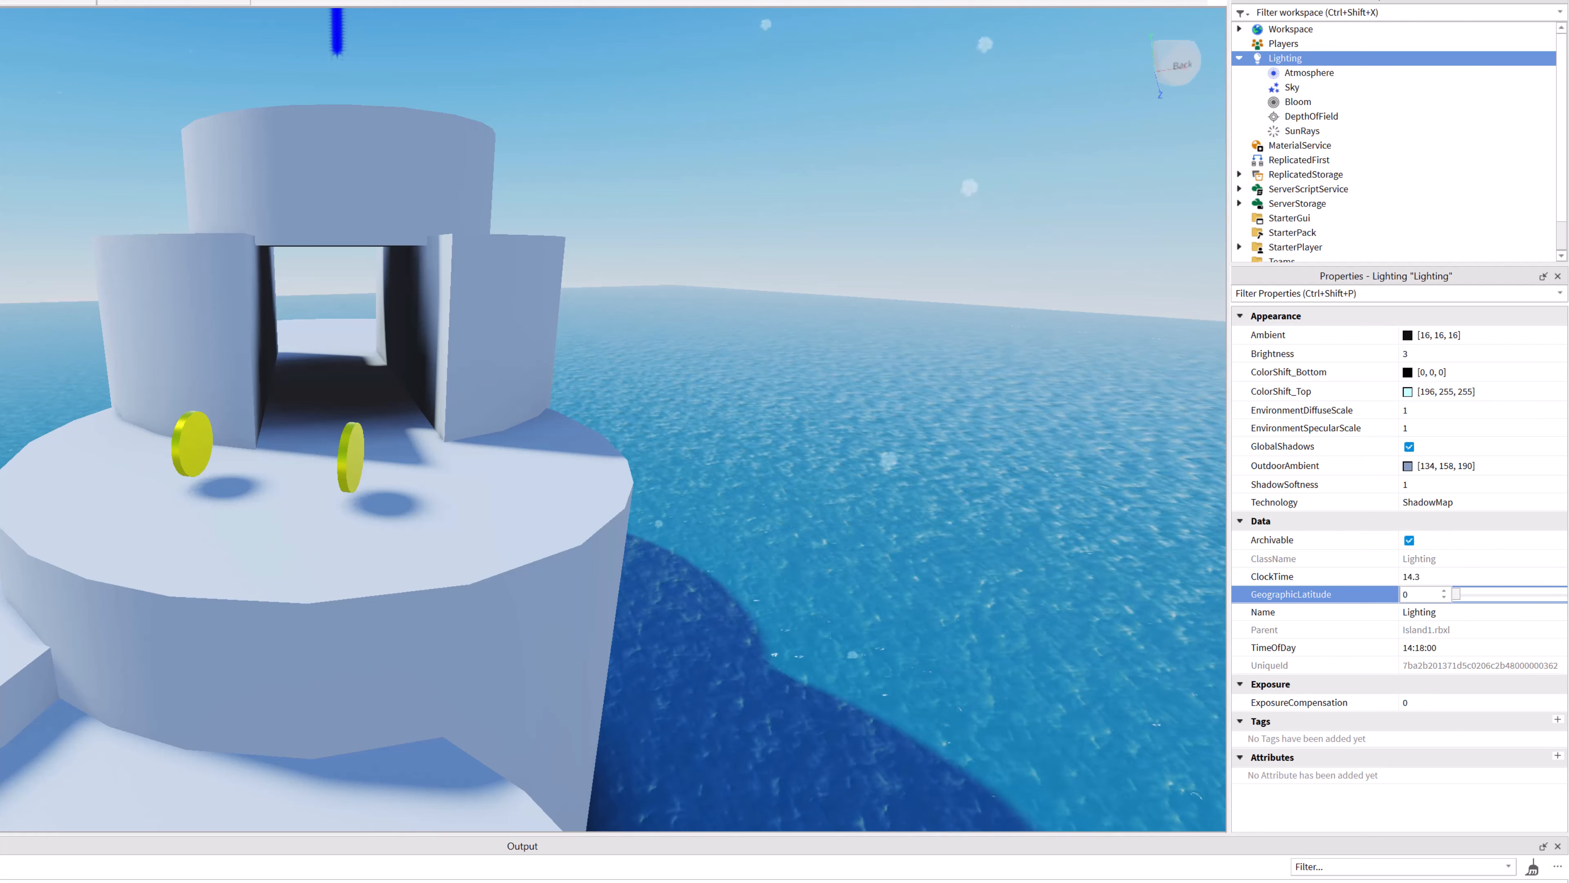
{"action": "left_click", "coordinate": [1304, 410]}
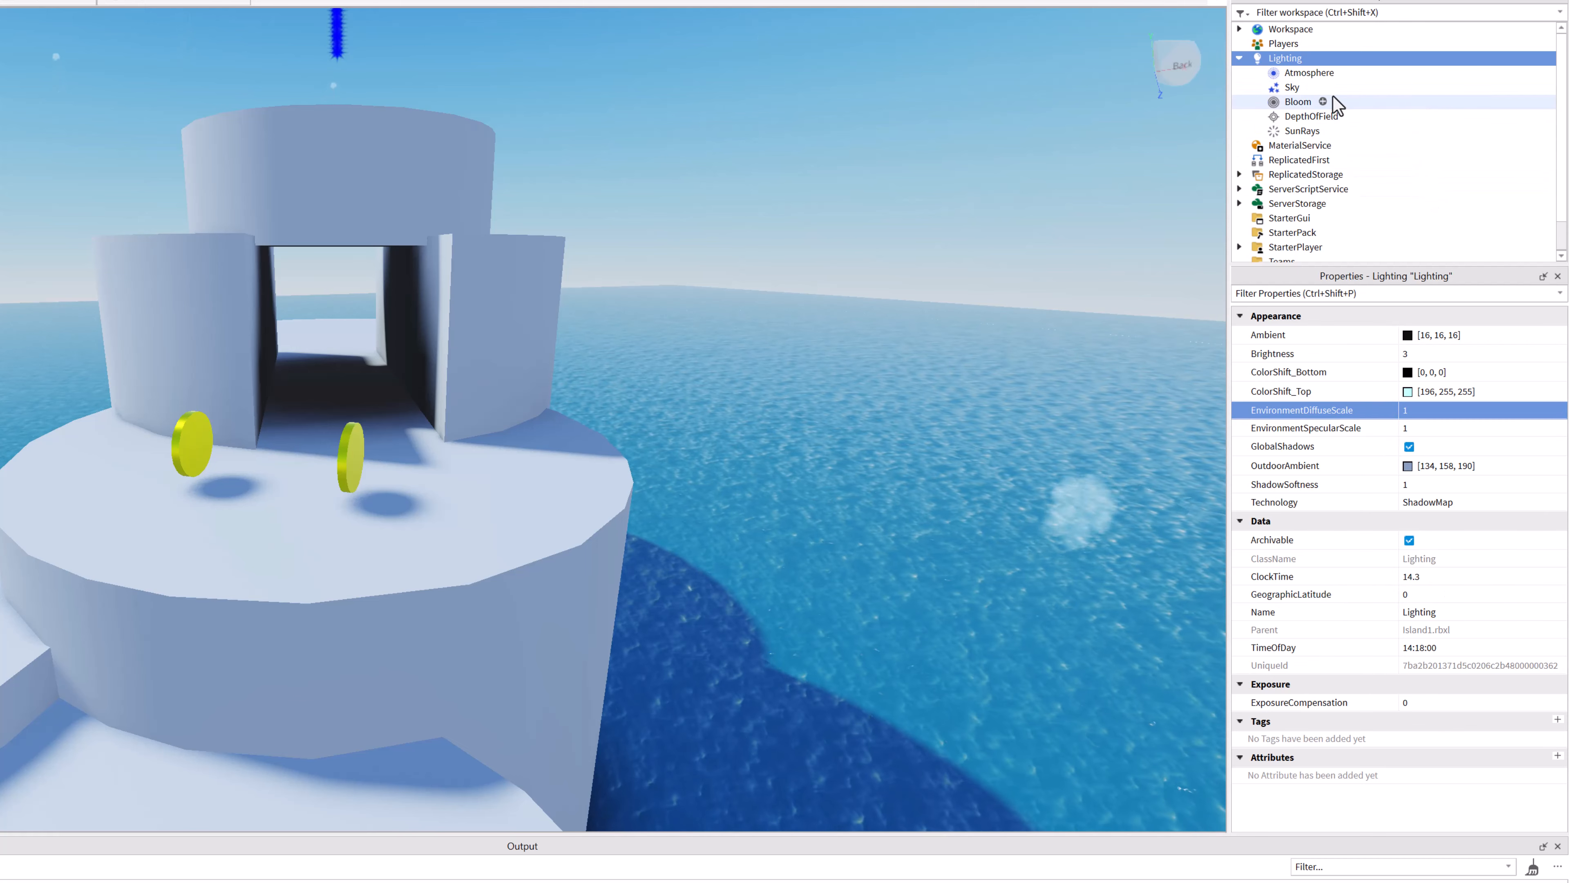
Step: Adjust the Atmosphere's haze over the sea by setting Density to 0.301 and Offset to 0.211
{"action": "left_click", "coordinate": [1311, 75]}
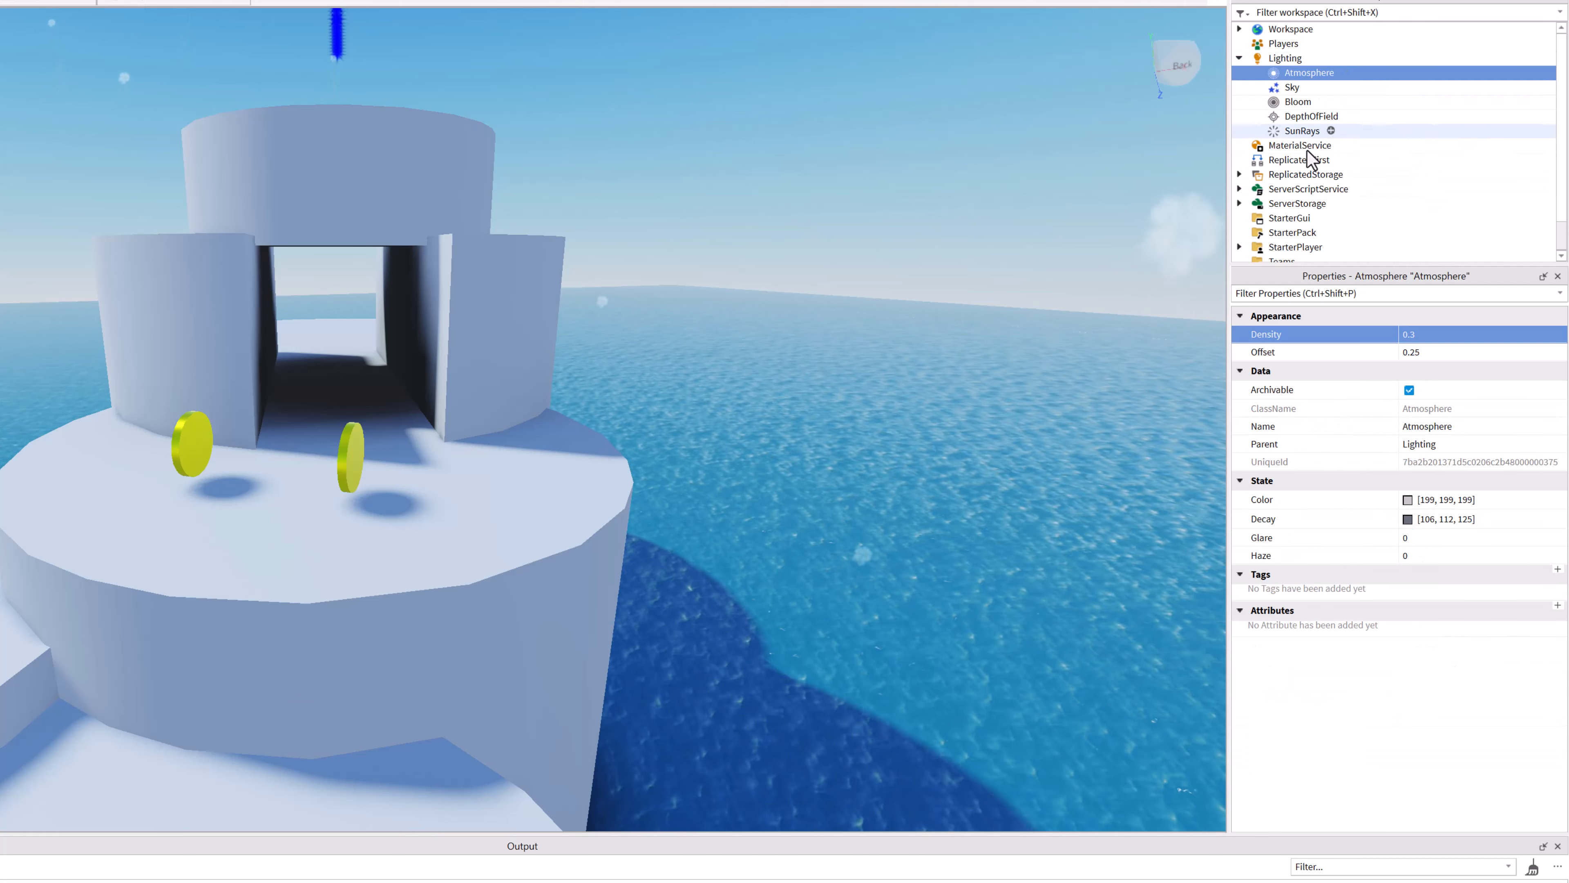
{"action": "left_click", "coordinate": [1421, 333]}
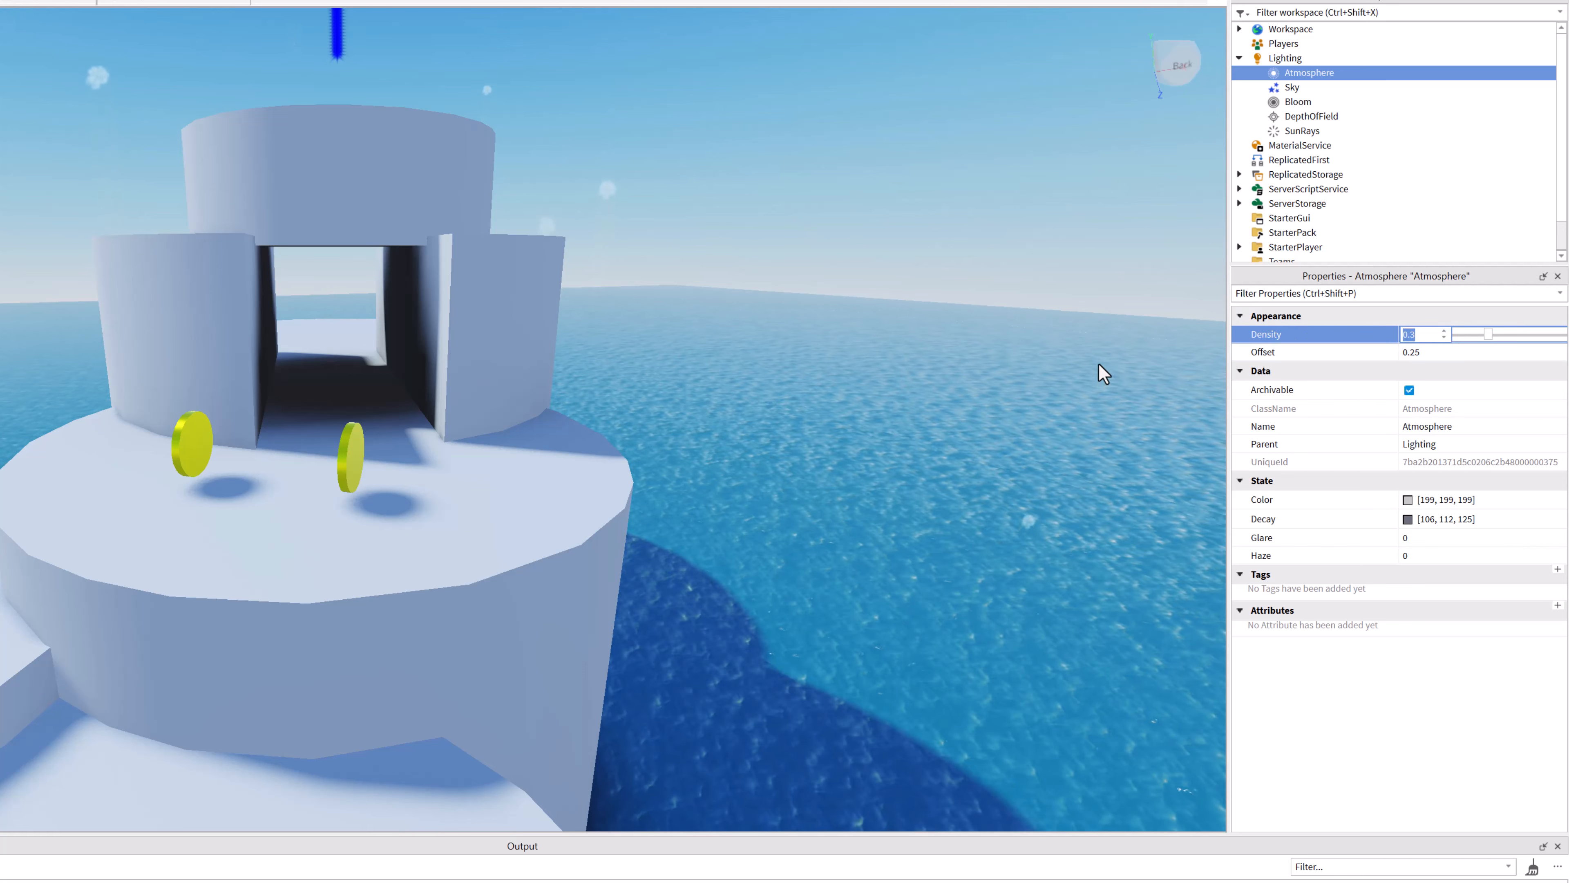
{"action": "mouse_move", "coordinate": [1488, 334]}
{"action": "left_mouse_down"}
{"action": "mouse_move", "coordinate": [1567, 344]}
{"action": "mouse_move", "coordinate": [1488, 346]}
{"action": "left_mouse_up"}
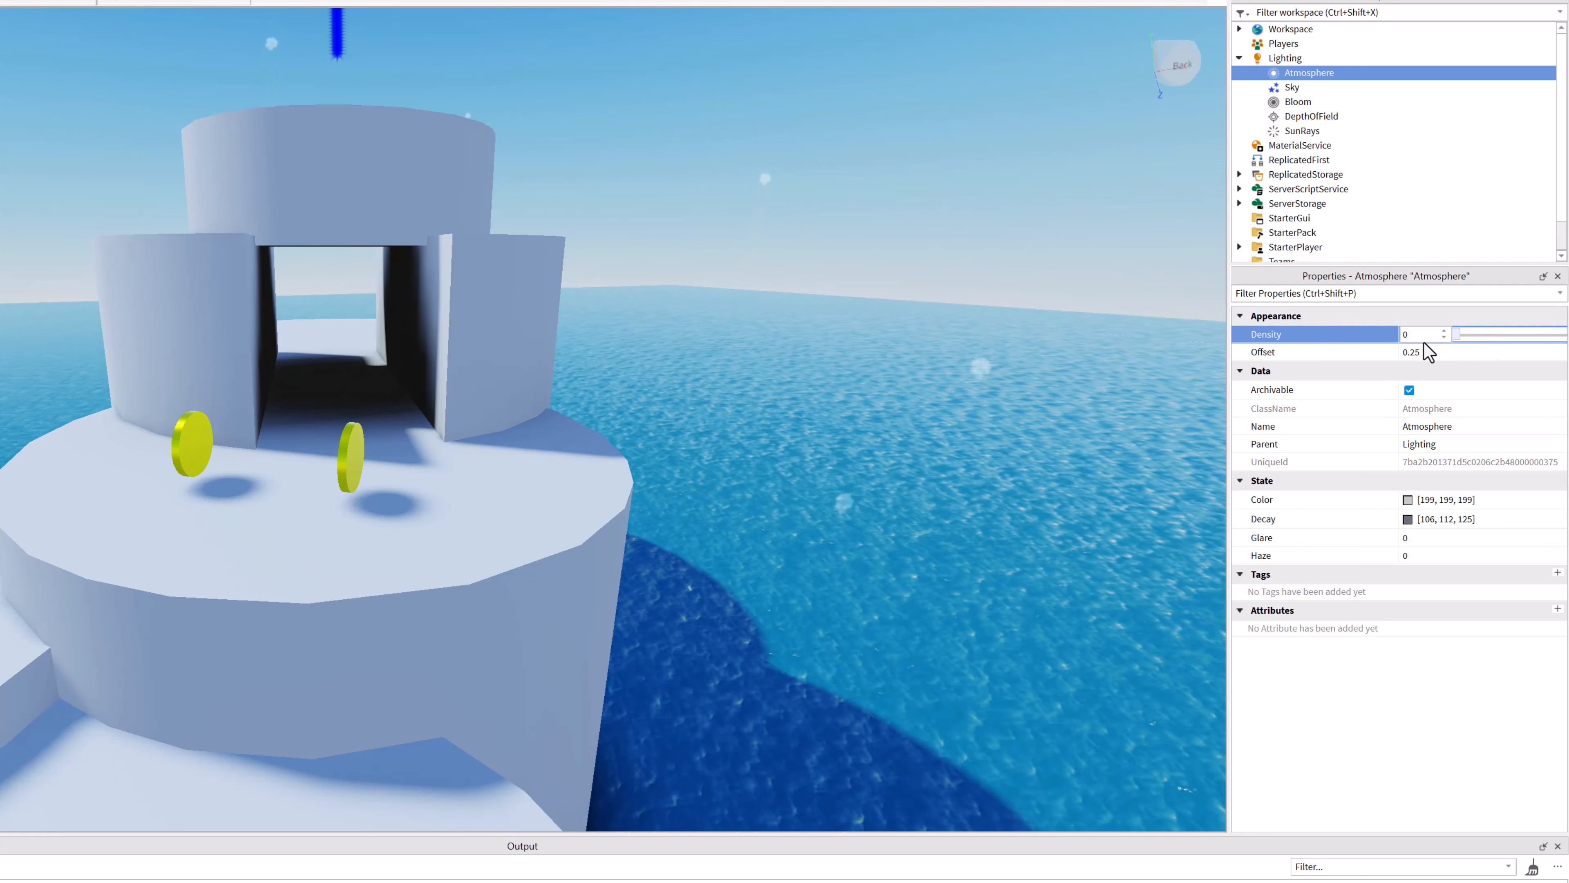
{"action": "left_click_drag", "start_coordinate": [1452, 344], "coordinate": [1479, 346]}
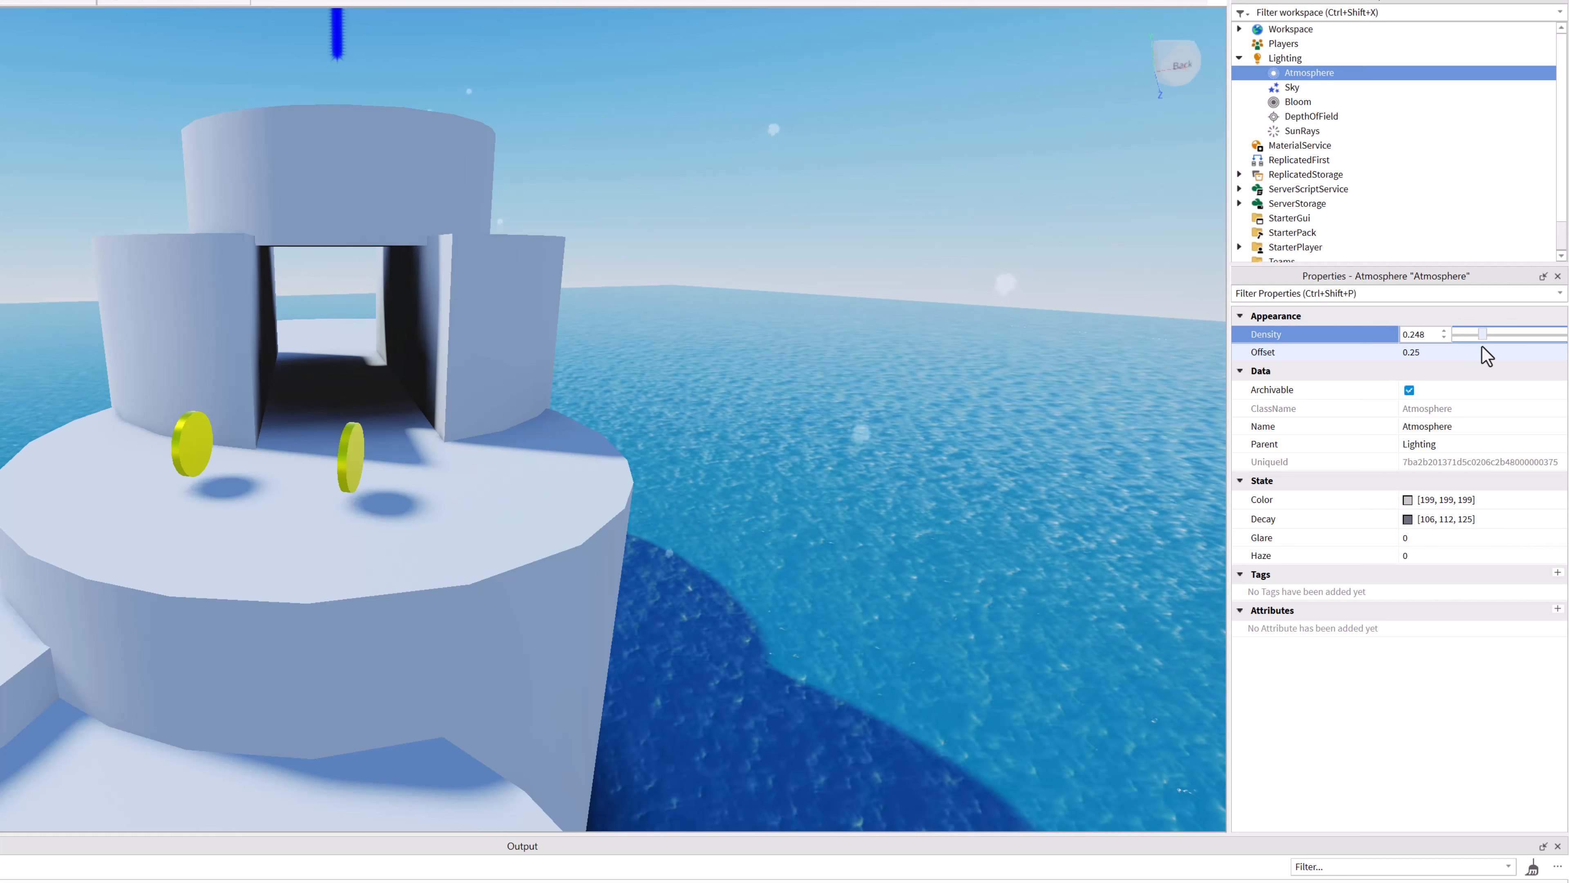
{"action": "mouse_move", "coordinate": [1479, 347]}
{"action": "left_mouse_down"}
{"action": "mouse_move", "coordinate": [1399, 347]}
{"action": "mouse_move", "coordinate": [1480, 351]}
{"action": "left_mouse_up"}
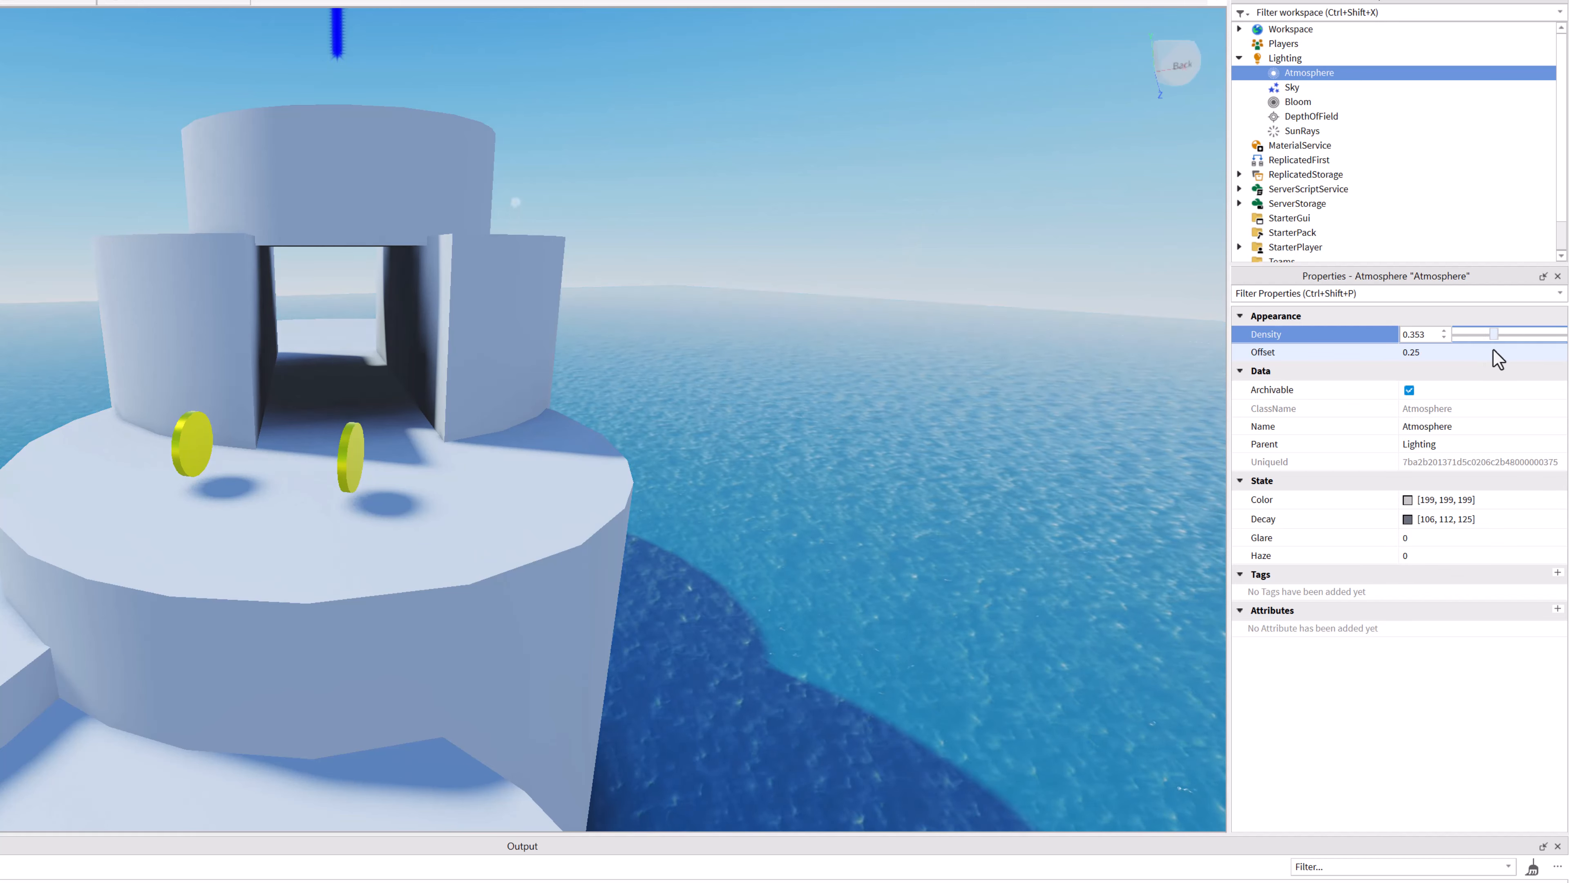
{"action": "left_click_drag", "start_coordinate": [1490, 353], "coordinate": [1487, 353]}
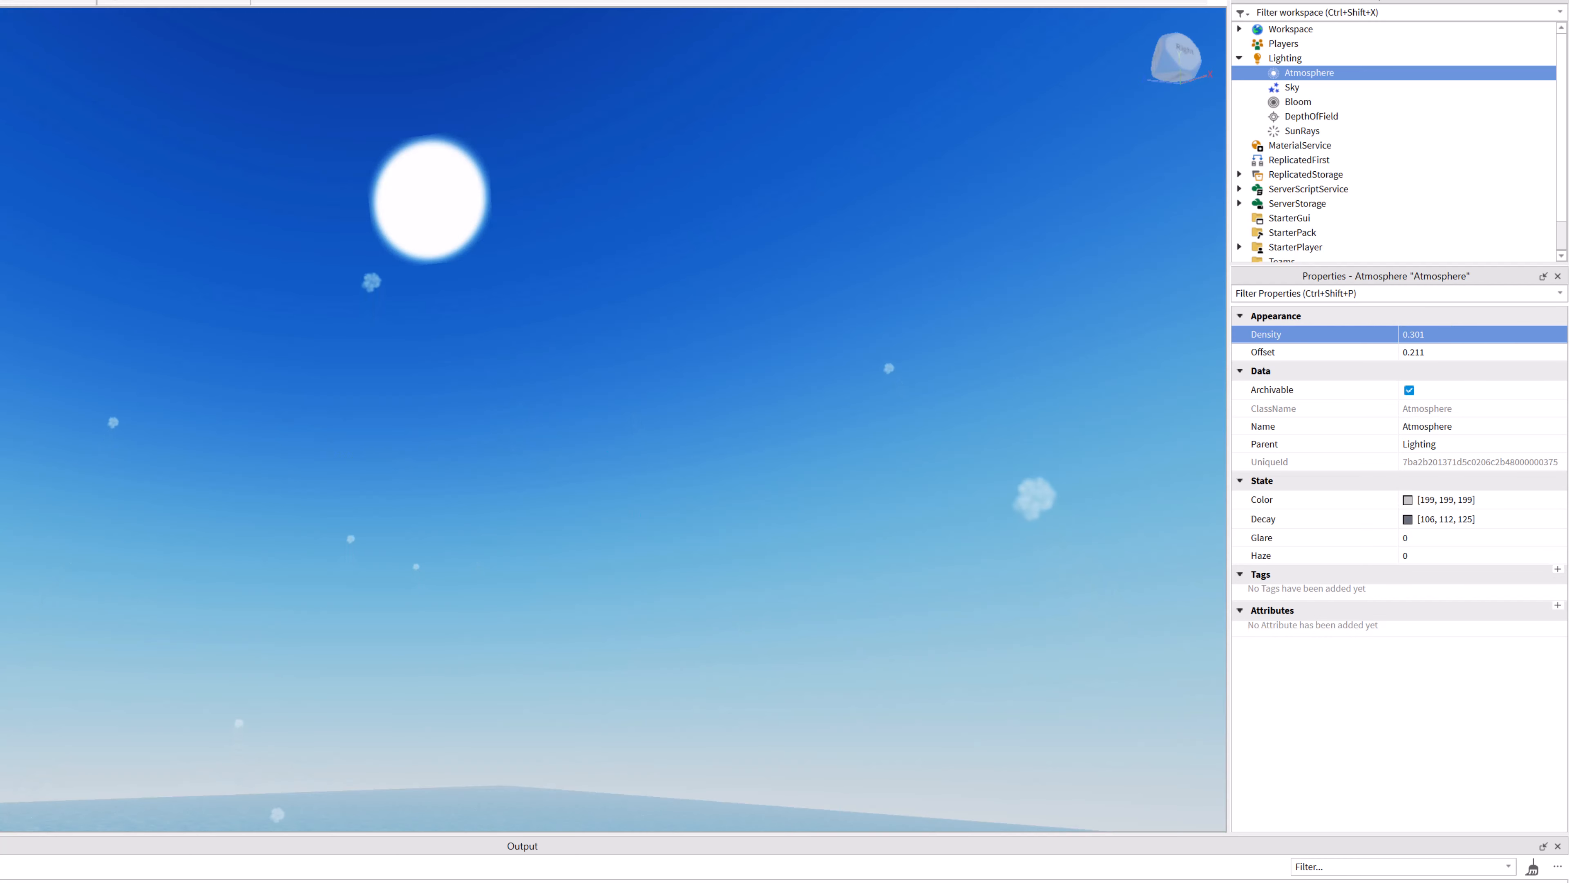
Step: Enlarge the sun in the Sky object by trying a SunAngularSize of 25 and settling on 50
{"action": "left_click", "coordinate": [1294, 89]}
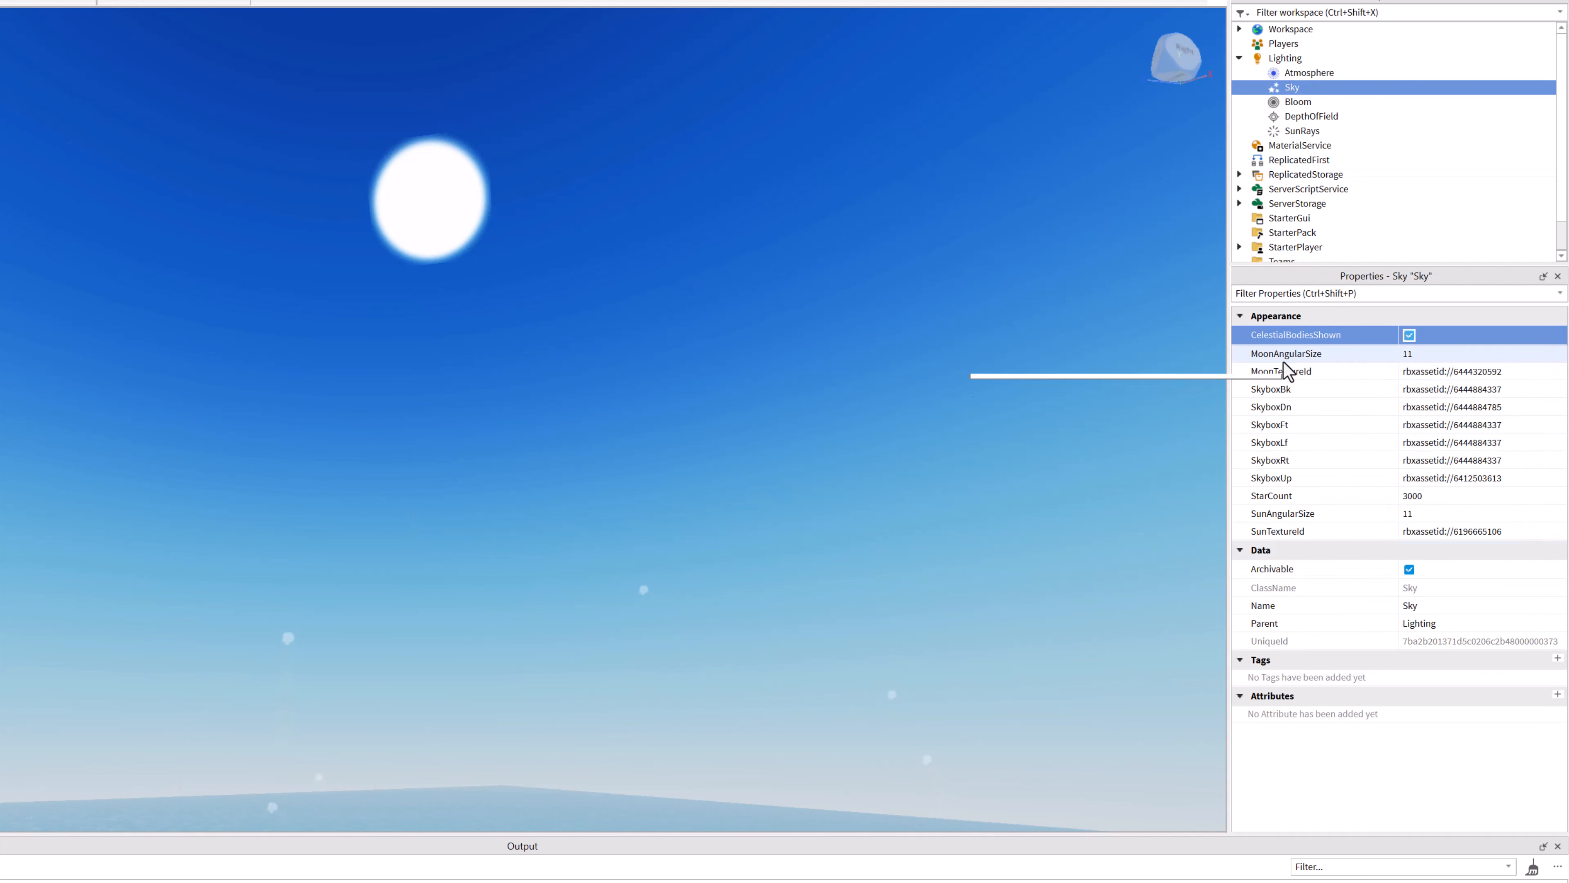
{"action": "left_click", "coordinate": [1410, 519]}
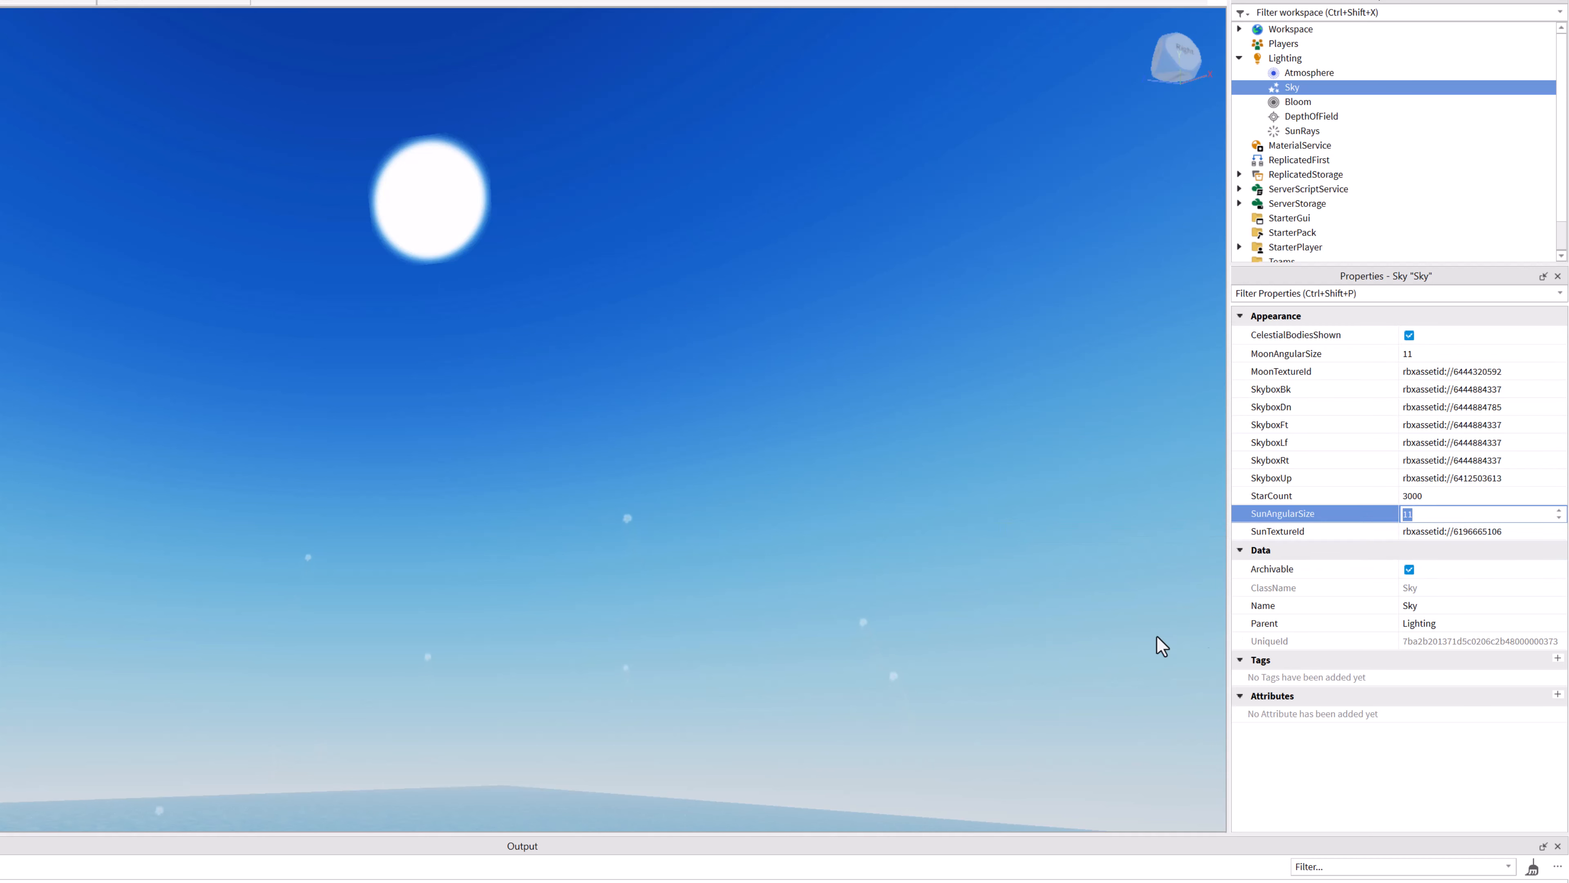
{"action": "key", "text": "Return"}
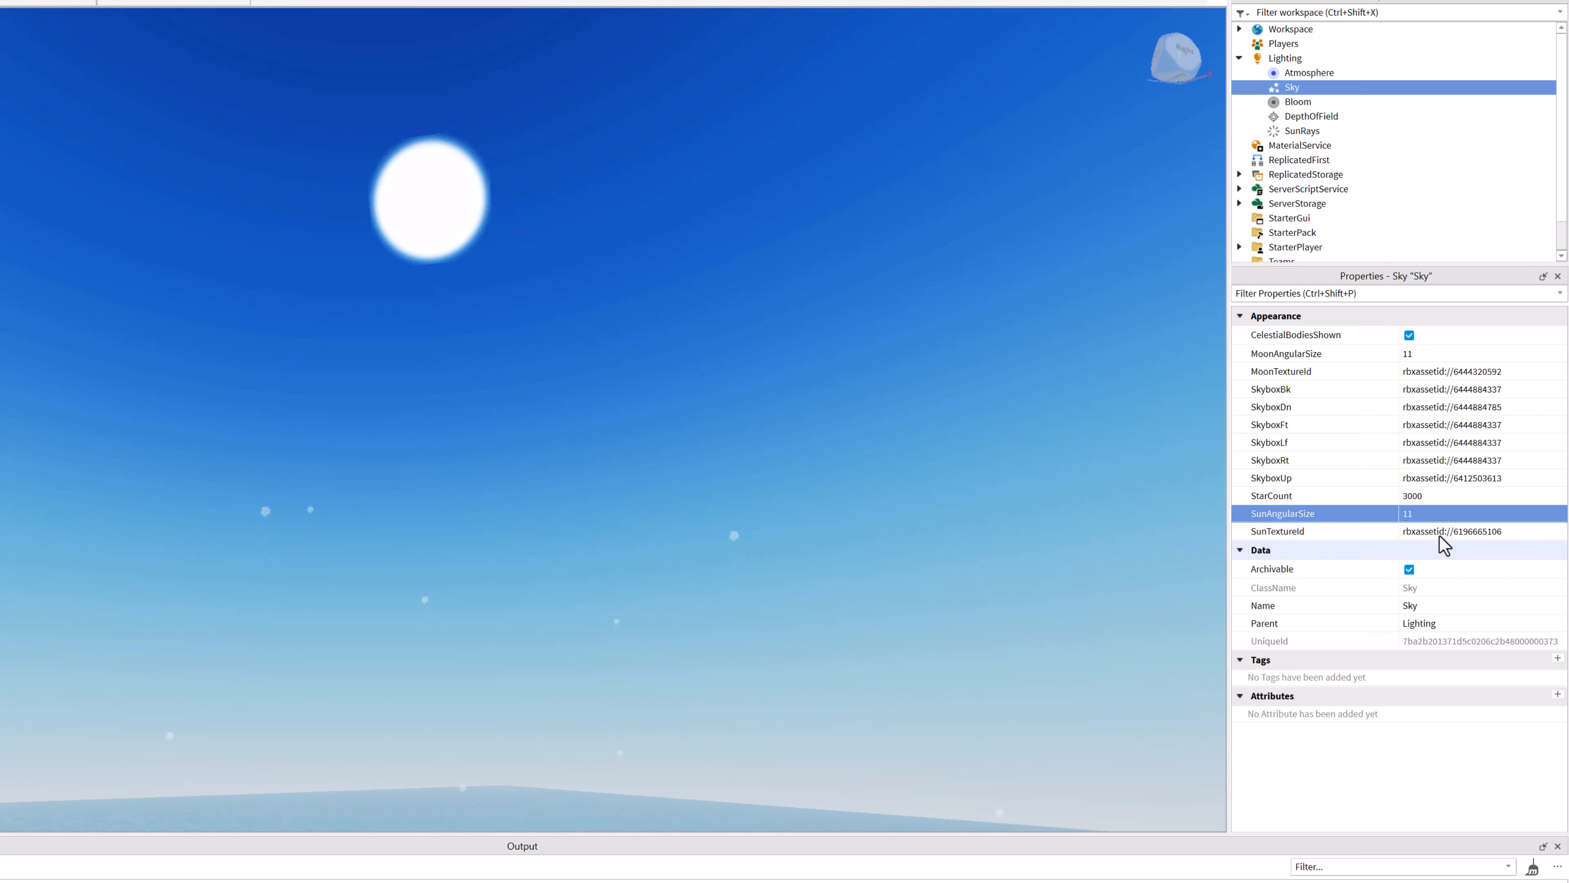
{"action": "left_click", "coordinate": [1439, 513]}
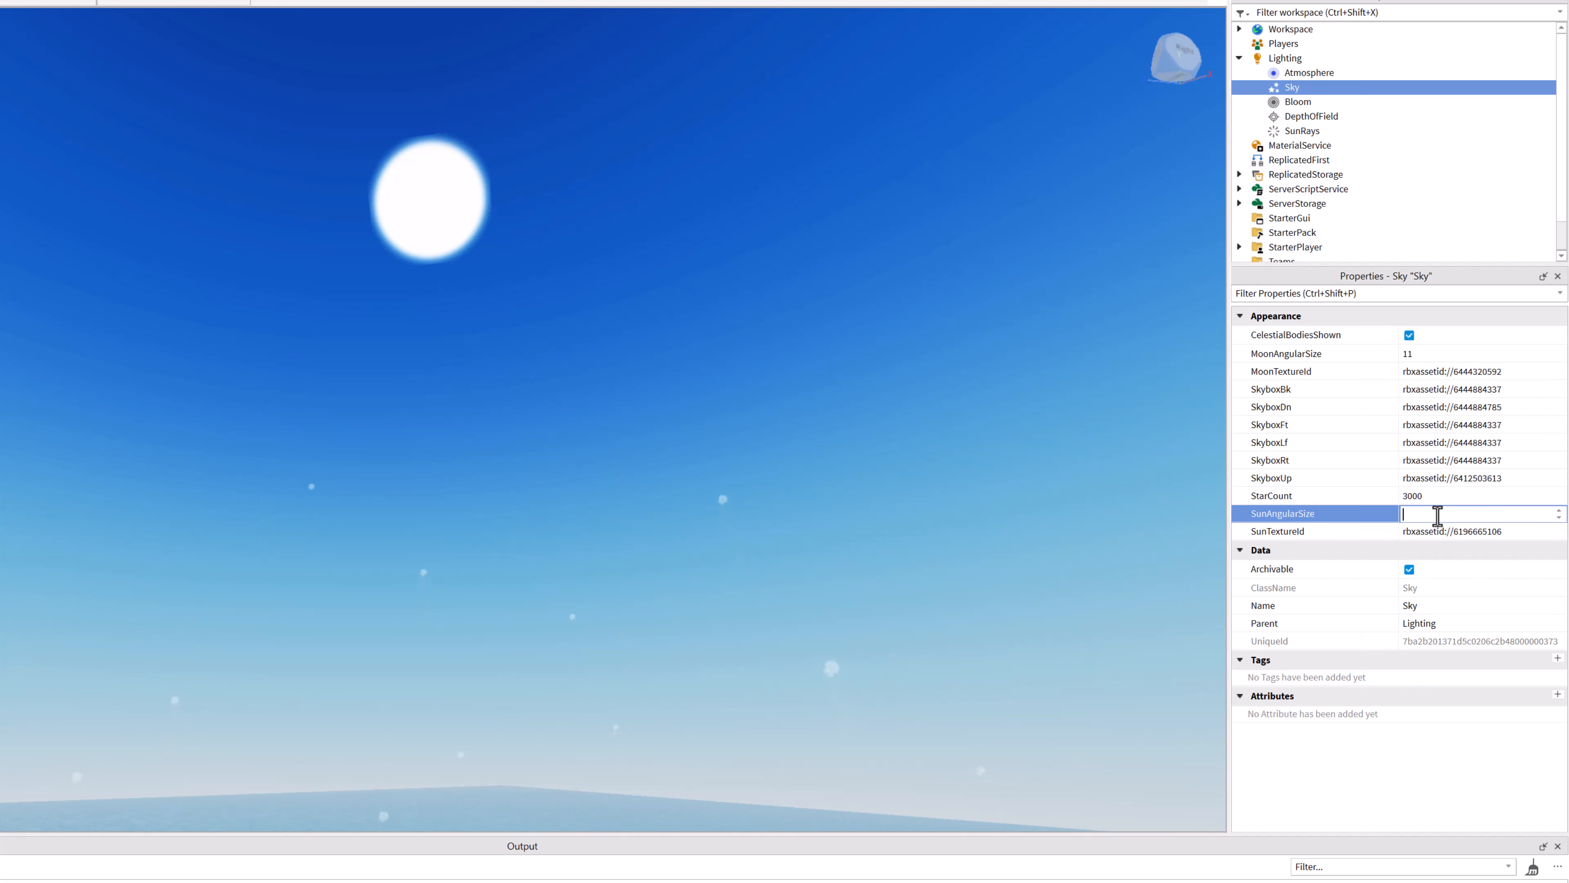
{"action": "key", "text": "Return"}
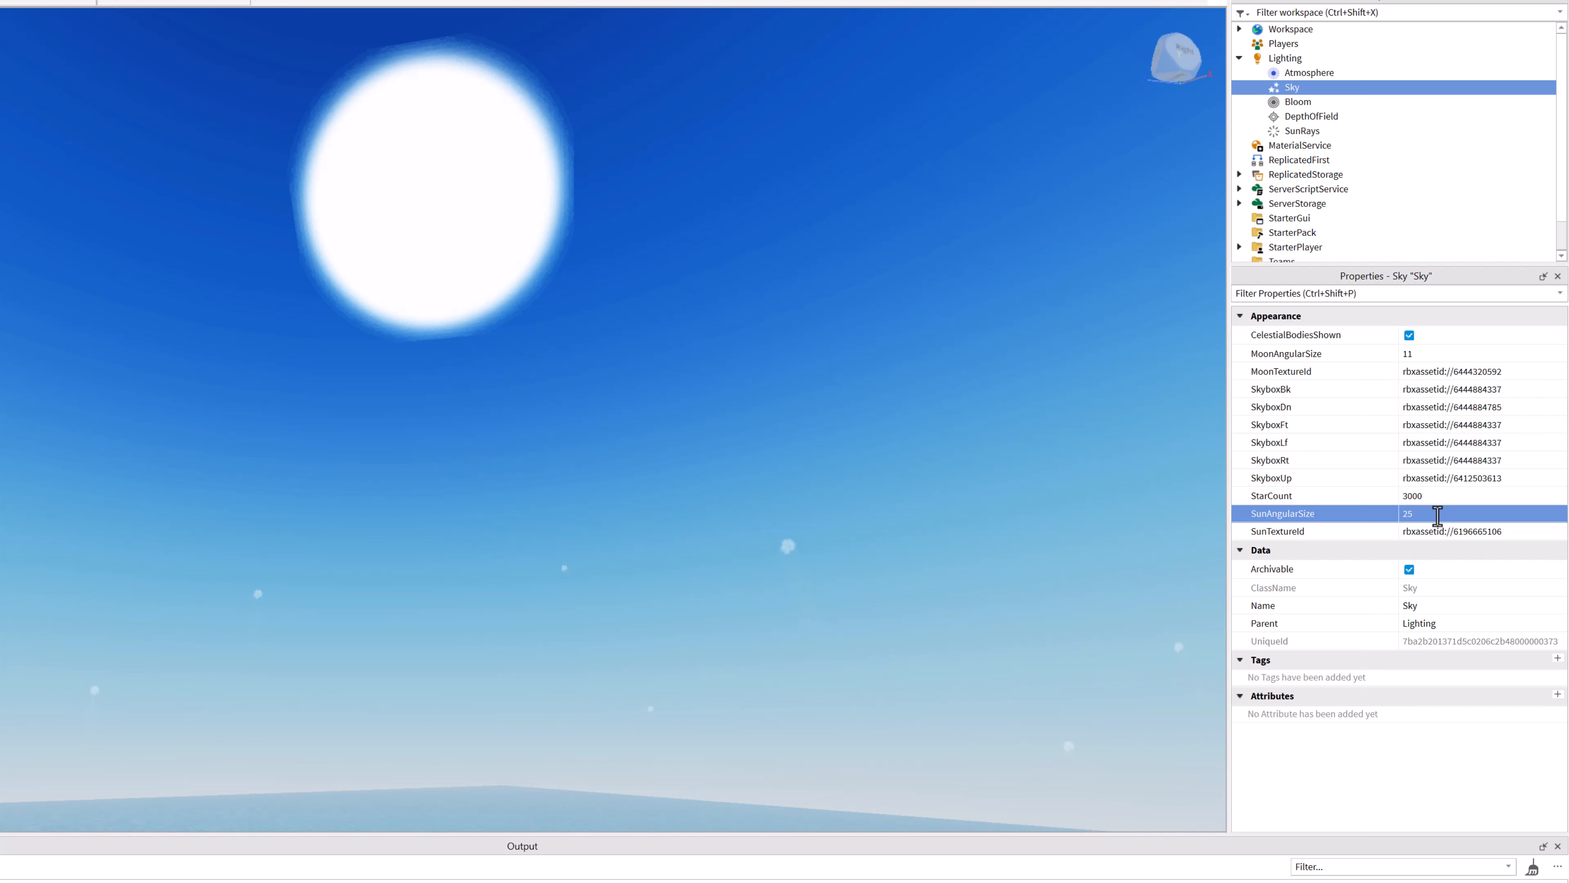
{"action": "left_click", "coordinate": [1438, 514]}
{"action": "type", "text": "50"}
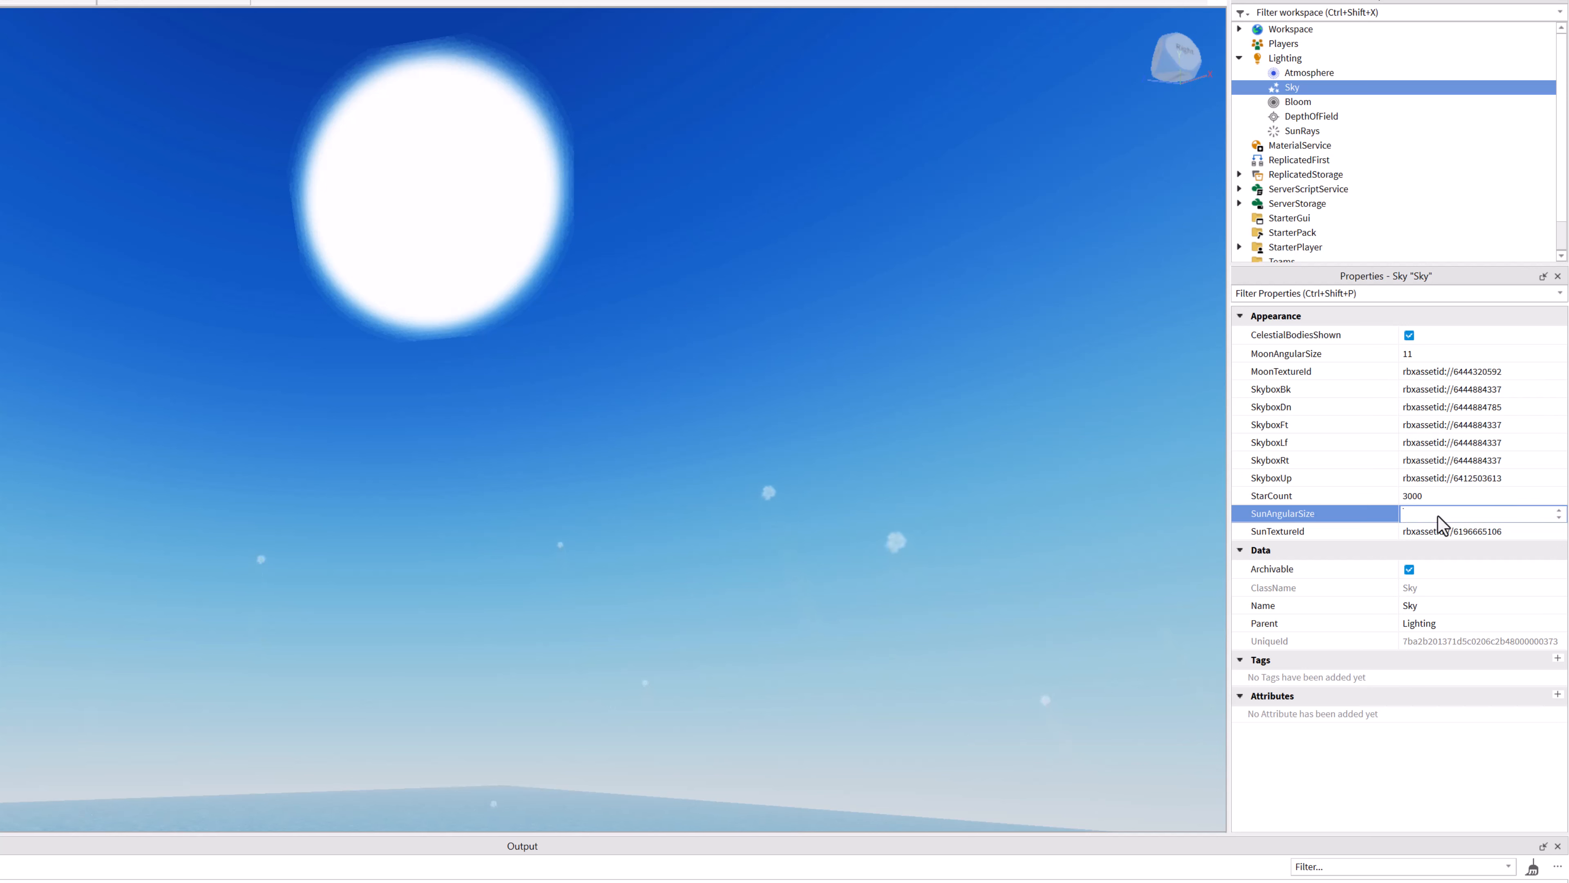
{"action": "key", "text": "Return"}
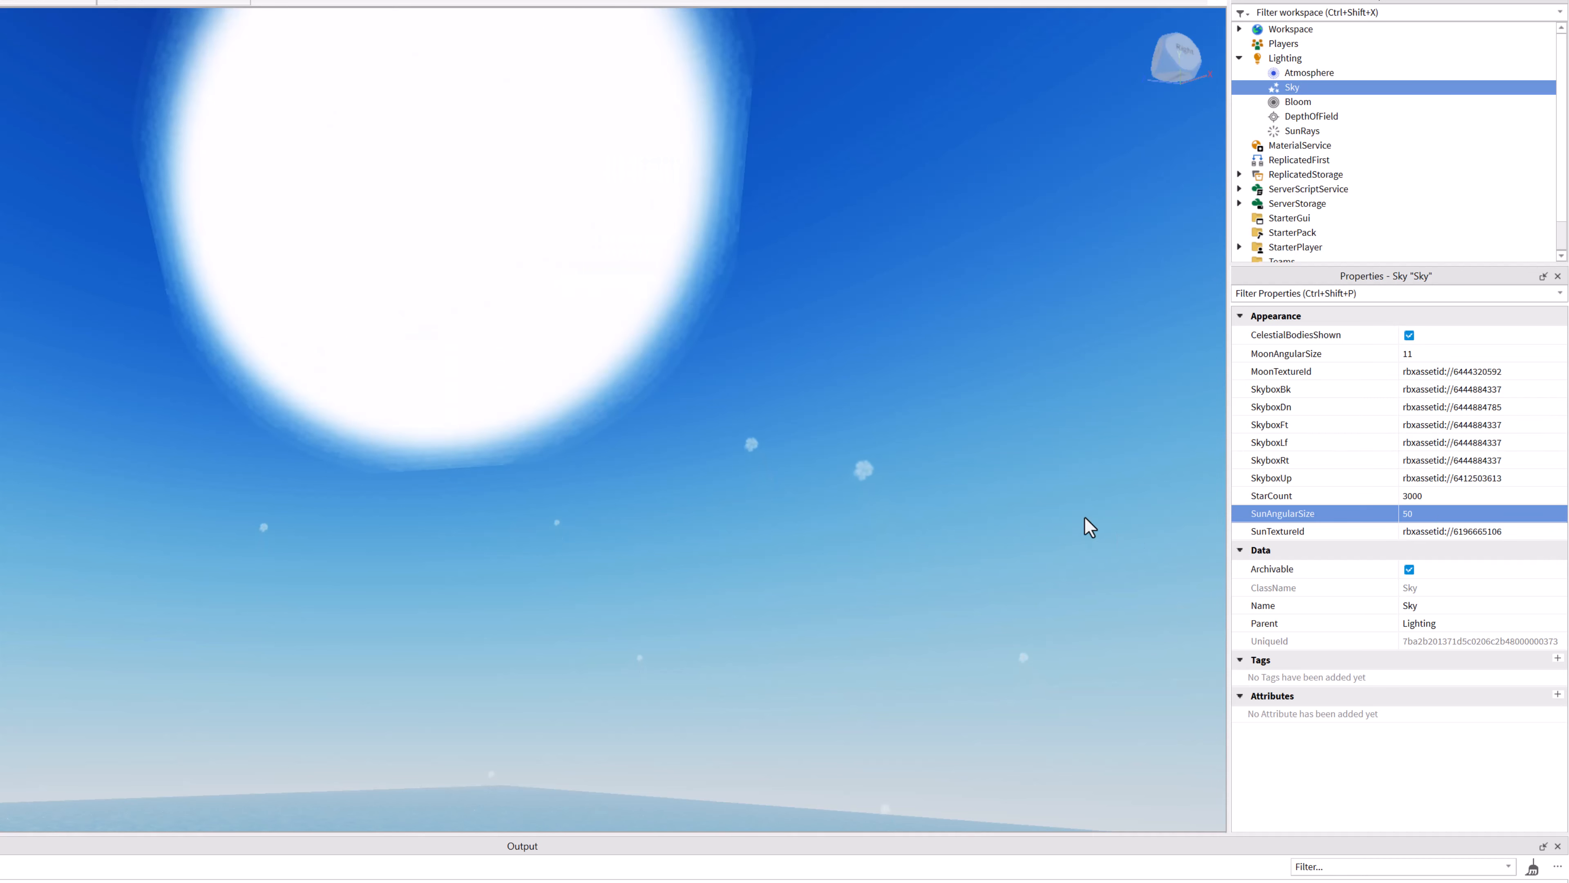
{"action": "right_click_drag", "start_coordinate": [703, 467], "coordinate": [702, 463]}
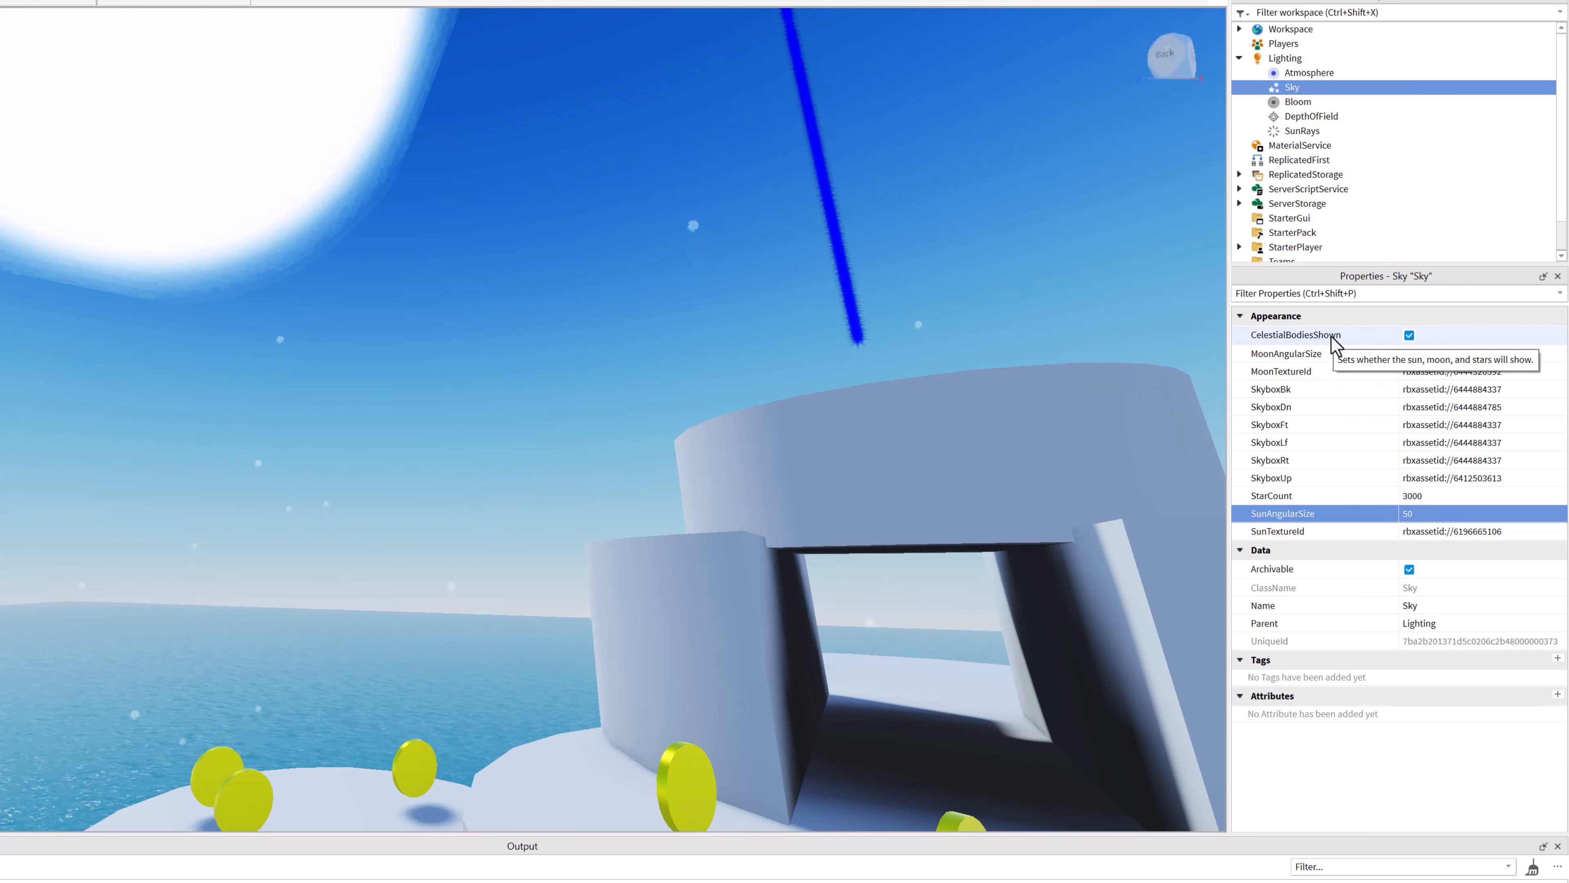
{"action": "right_click_drag", "start_coordinate": [1112, 527], "coordinate": [1121, 512]}
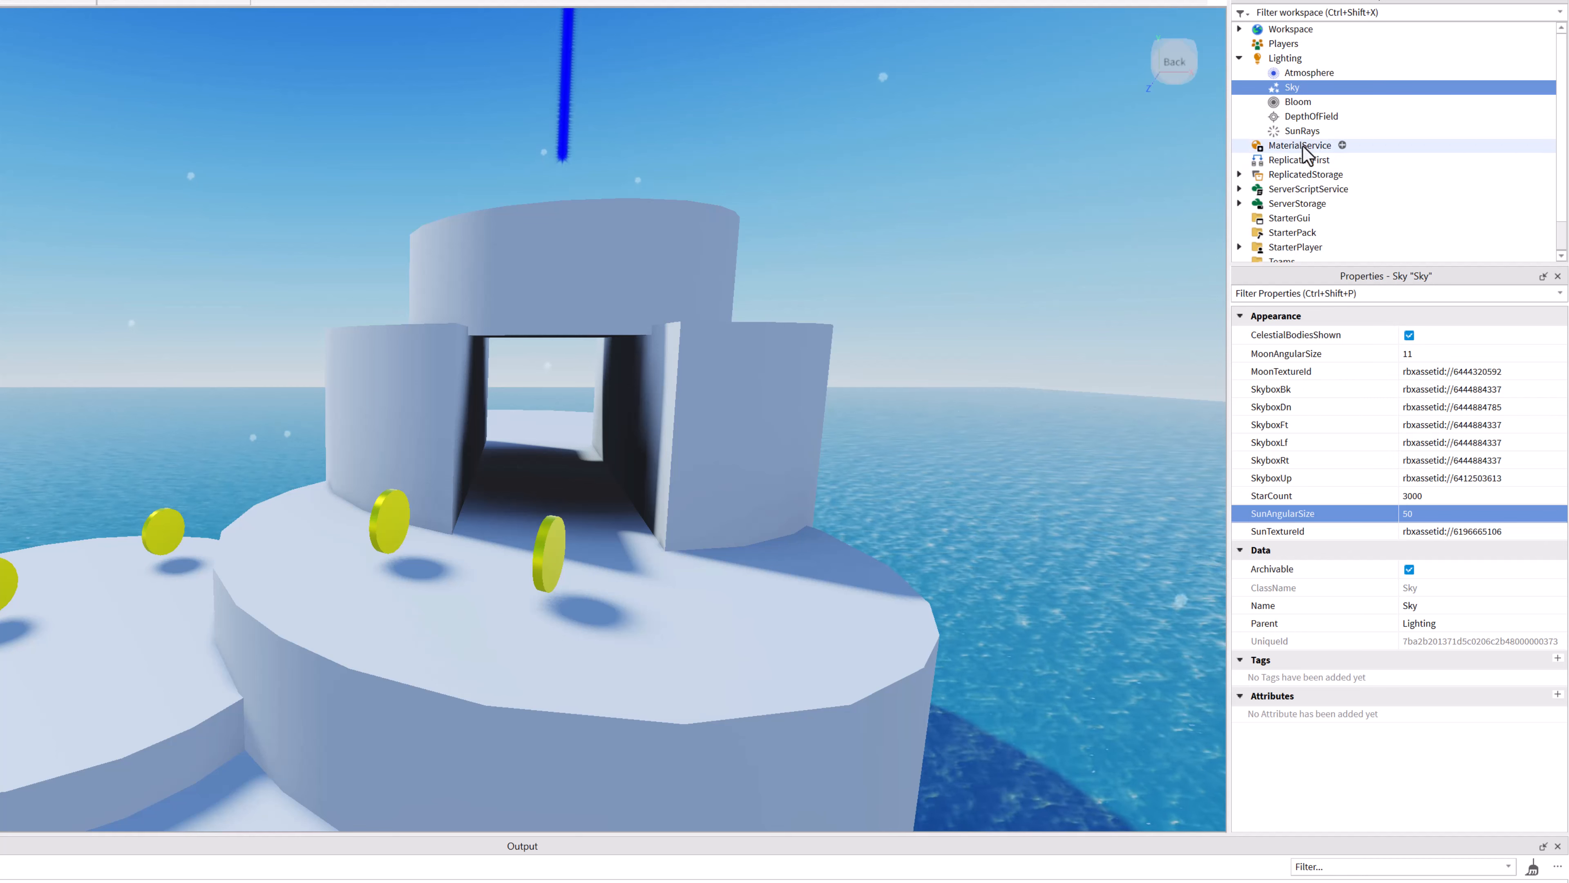